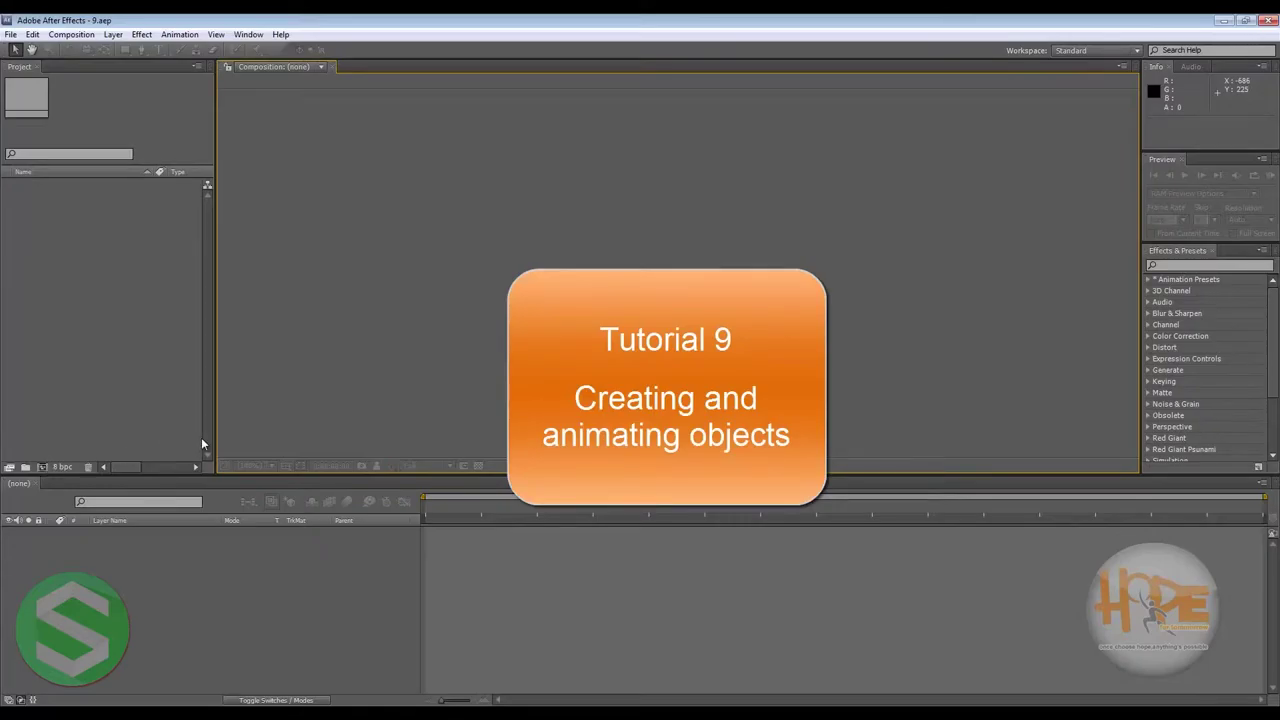
Create a new composition named 'Tutorial 9- creating and animating objects'.
{"action": "key", "text": "ctrl+n"}
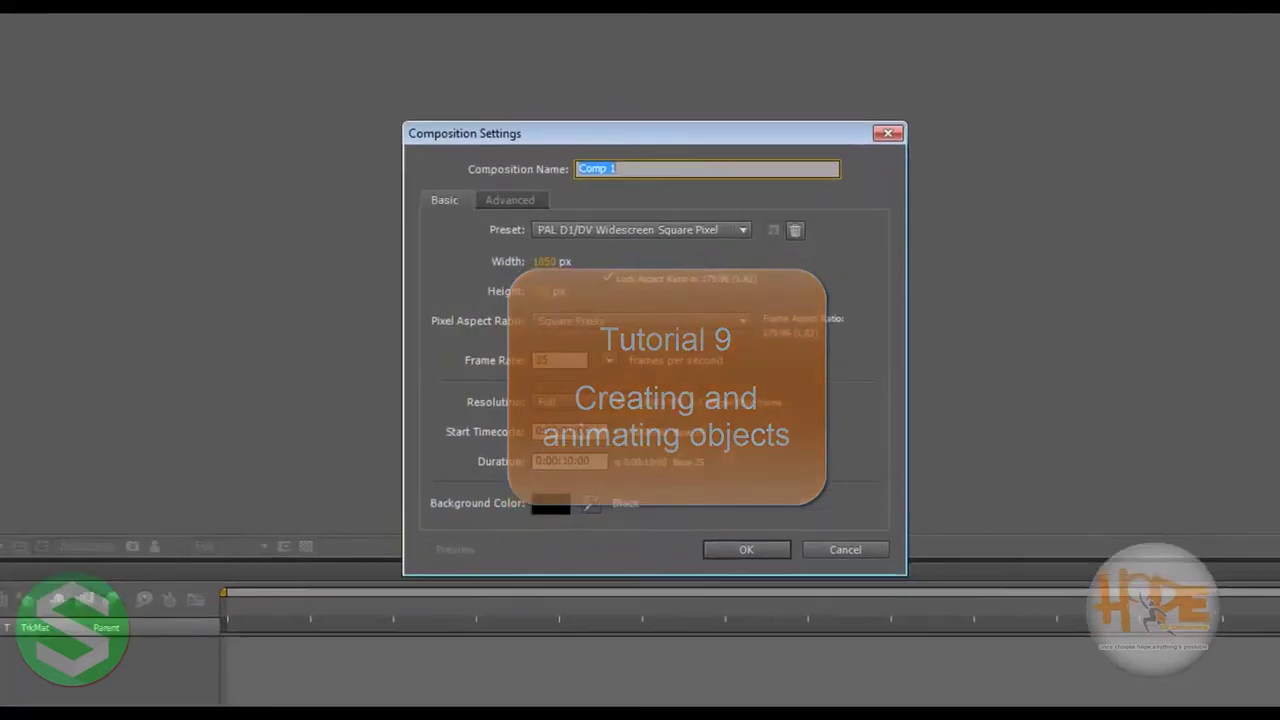
{"action": "type", "text": "Tut"}
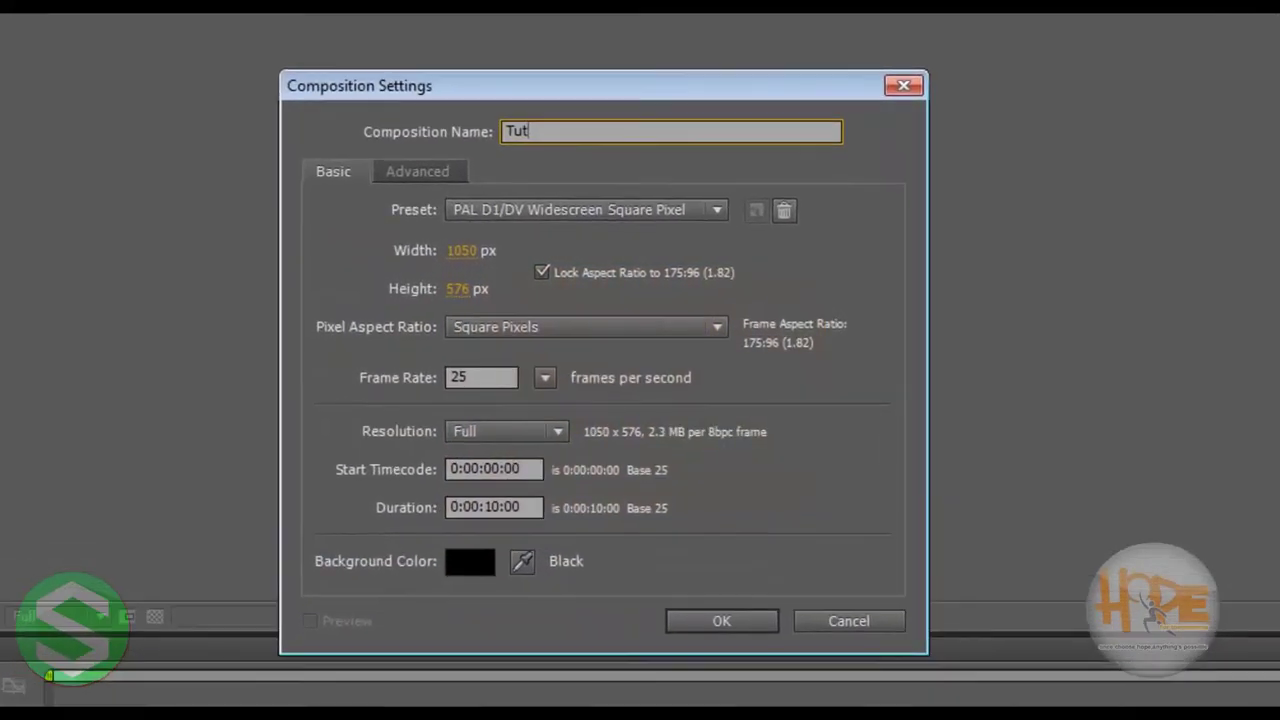
{"action": "type", "text": "orial 9- creating and animating objre"}
{"action": "key", "text": "BackSpace"}
{"action": "key", "text": "BackSpace"}
{"action": "type", "text": "ects"}
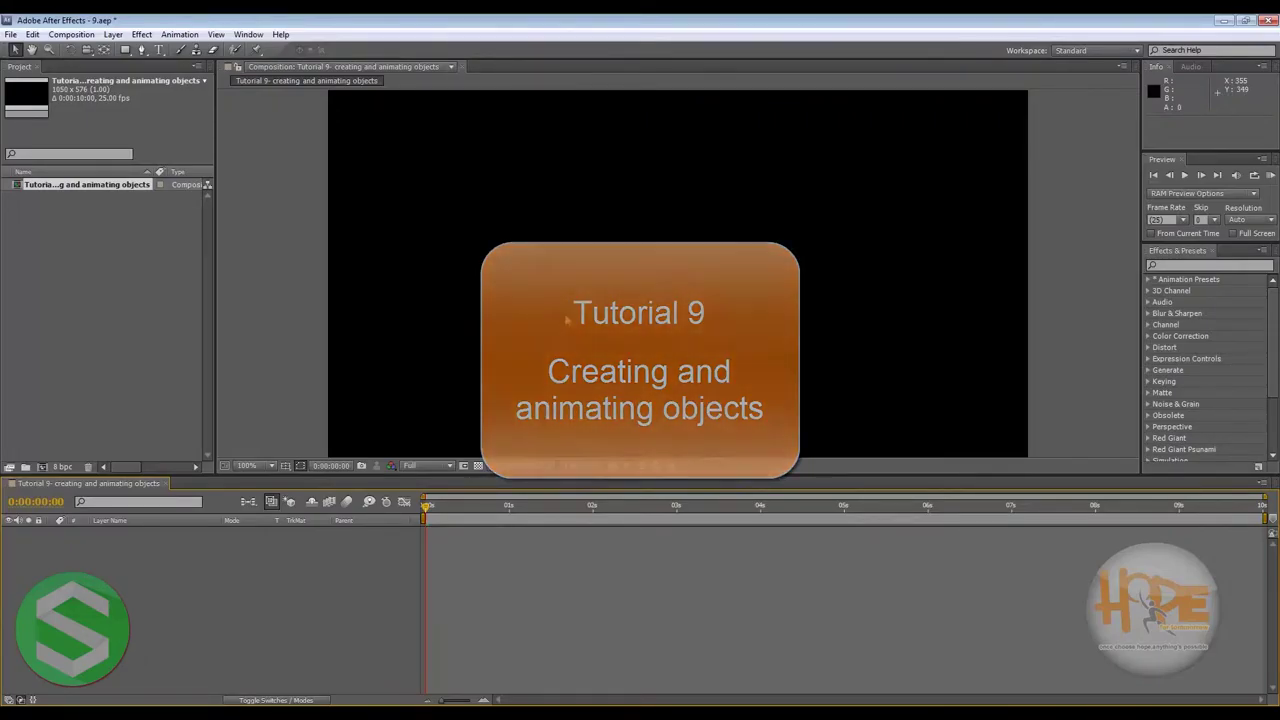
Add a composition-sized solid named Purple.
{"action": "key", "text": "ctrl+y"}
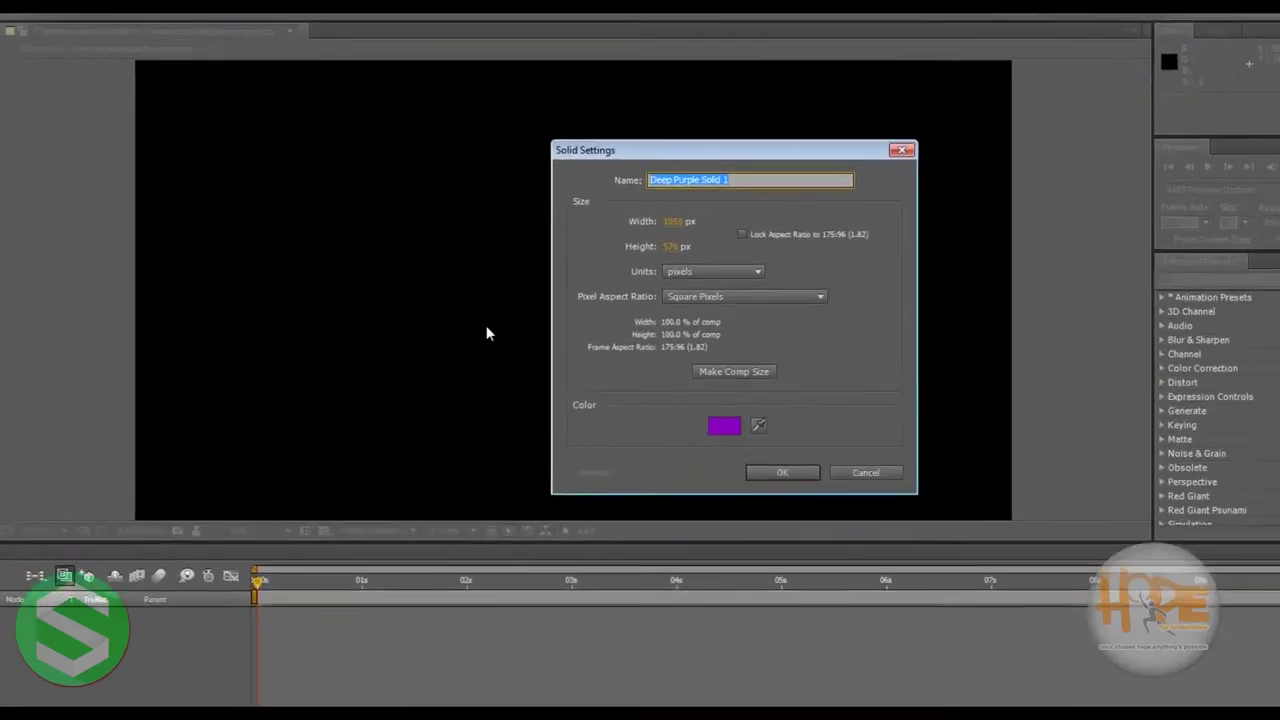
{"action": "type", "text": "Purple"}
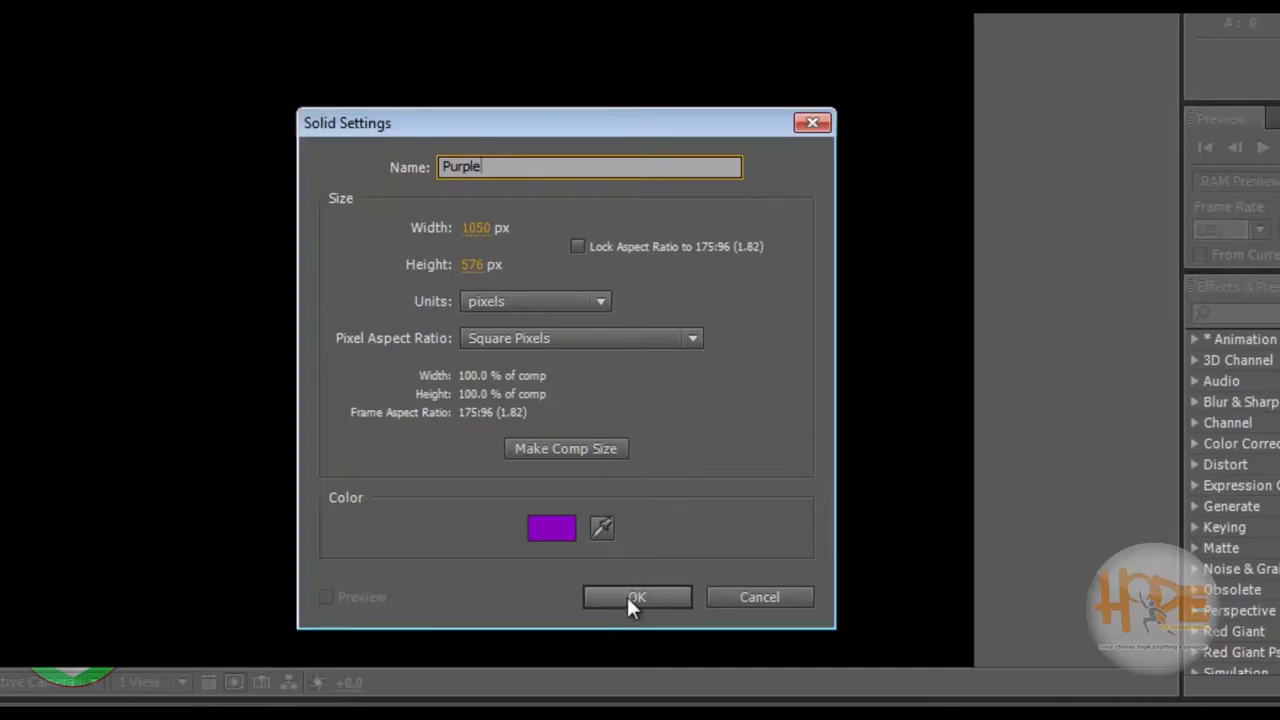
{"action": "left_click", "coordinate": [752, 371]}
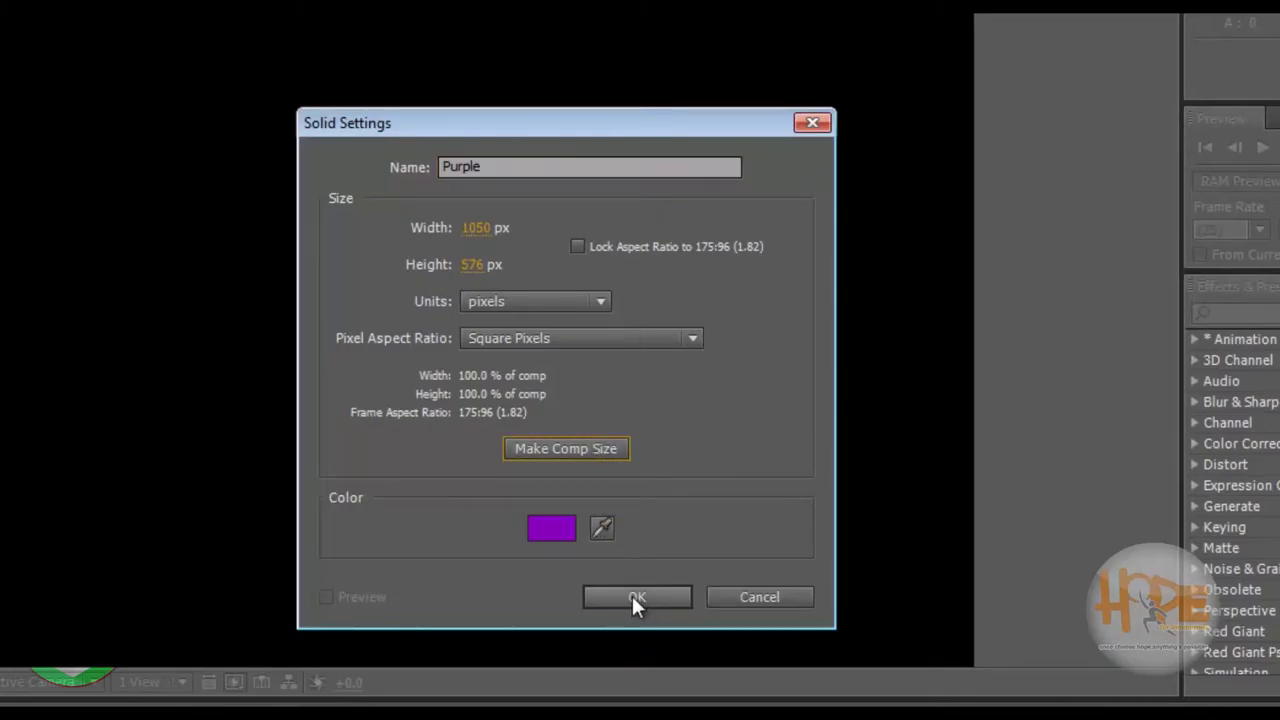
{"action": "left_click", "coordinate": [632, 596]}
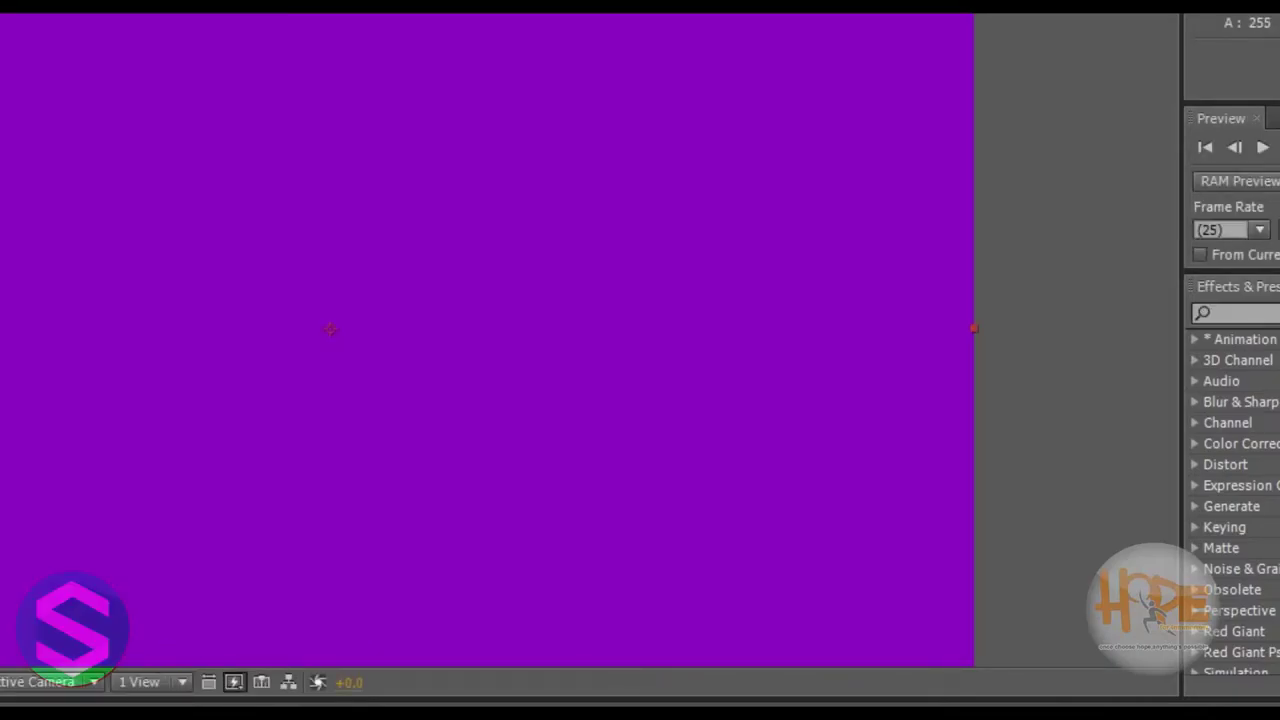
Add a composition-sized bright green solid named Green on top.
{"action": "key", "text": "ctrl+y"}
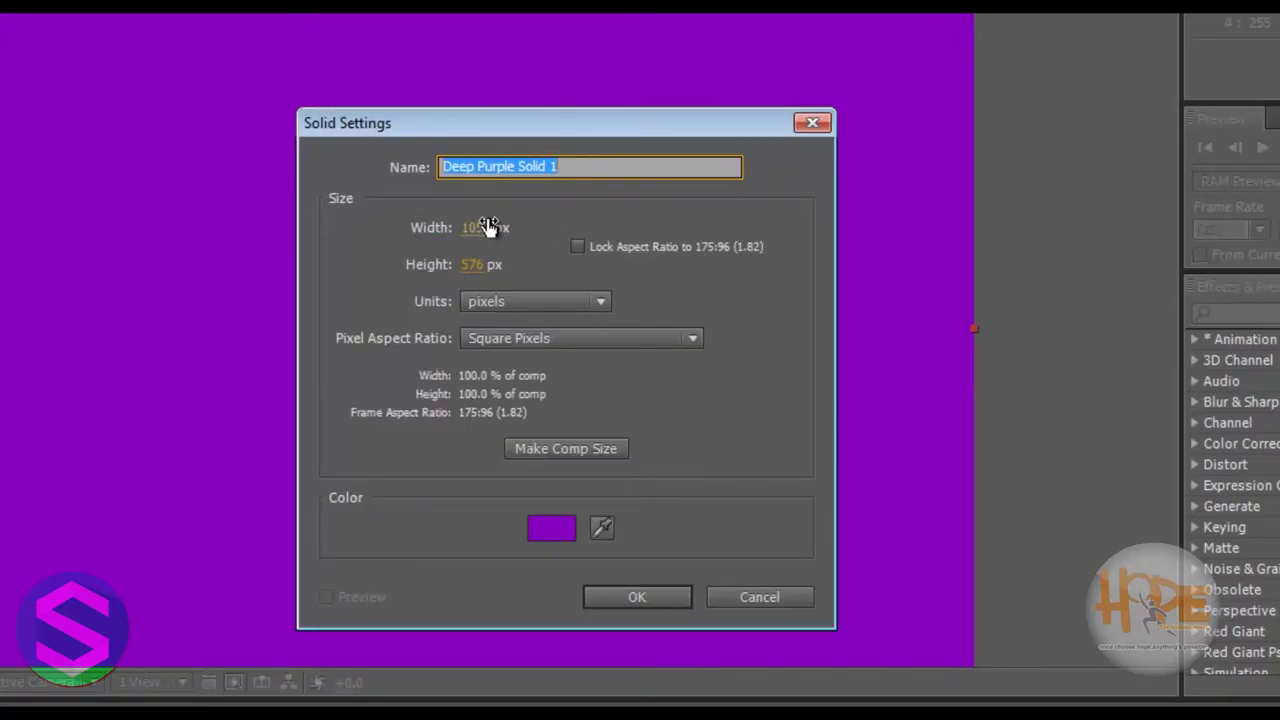
{"action": "type", "text": "Green"}
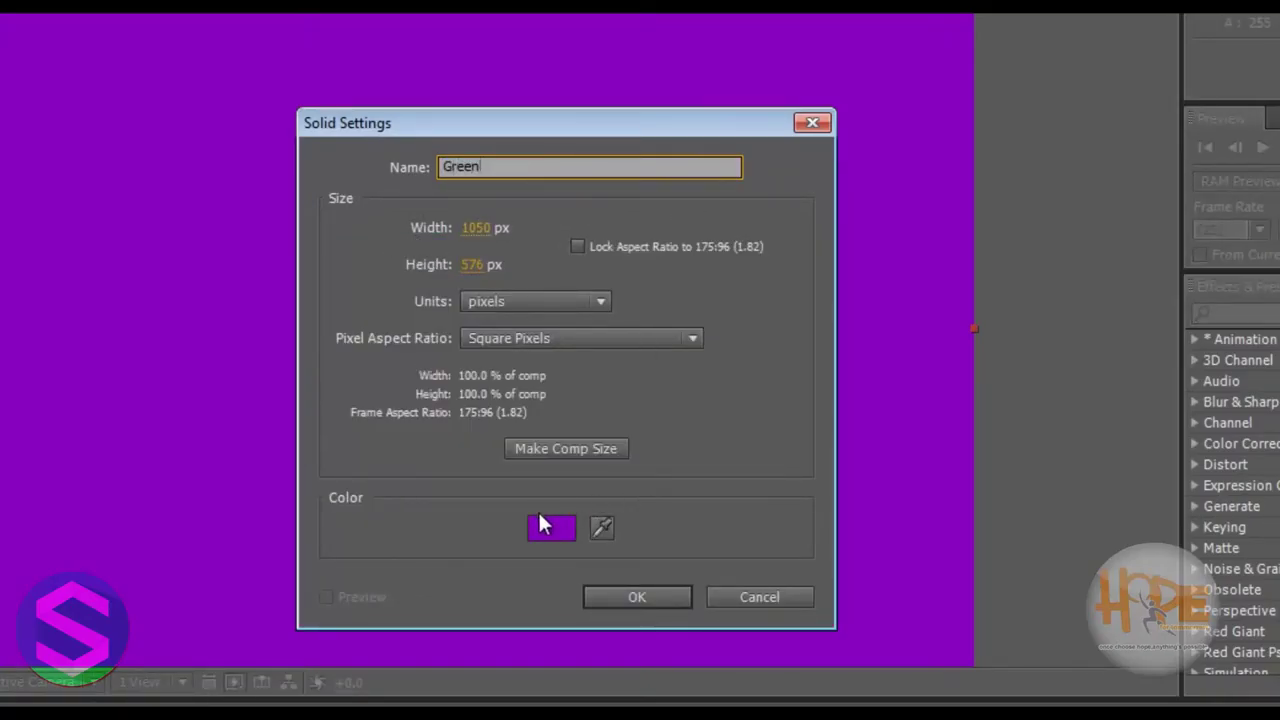
{"action": "left_click", "coordinate": [540, 524]}
{"action": "left_click", "coordinate": [1014, 398]}
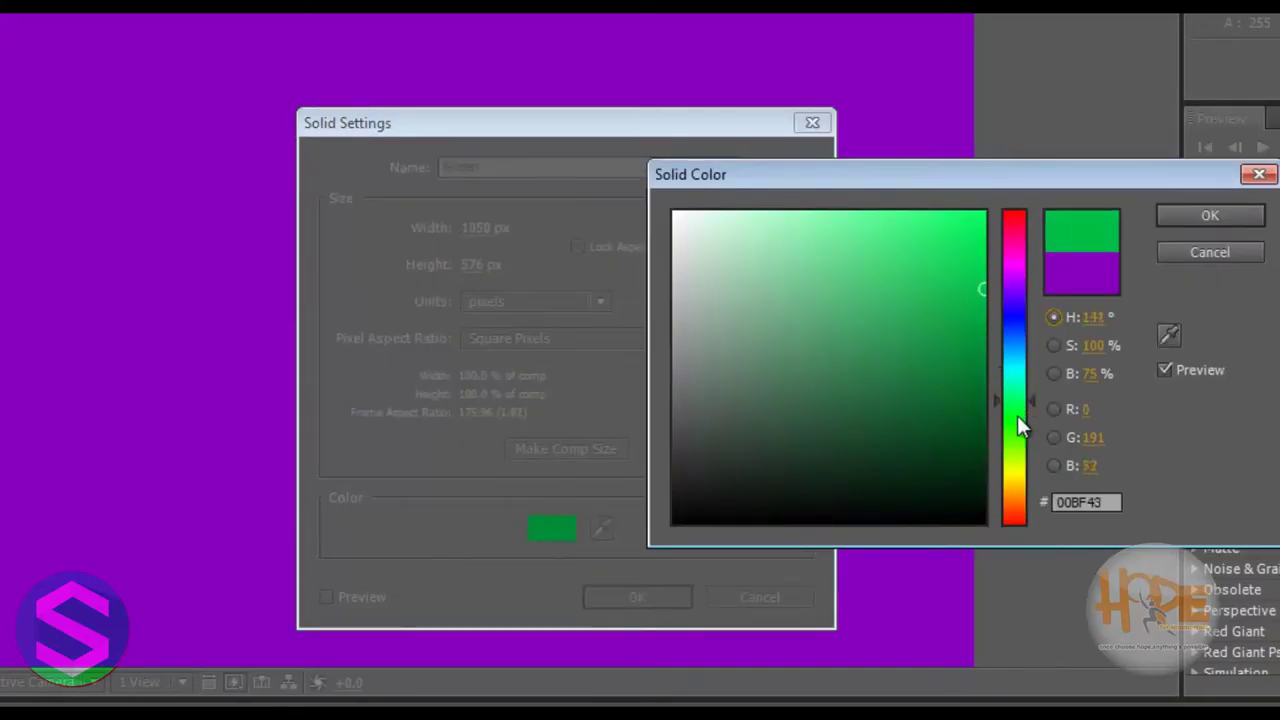
{"action": "left_click", "coordinate": [1017, 399]}
{"action": "left_click_drag", "start_coordinate": [986, 289], "coordinate": [995, 178]}
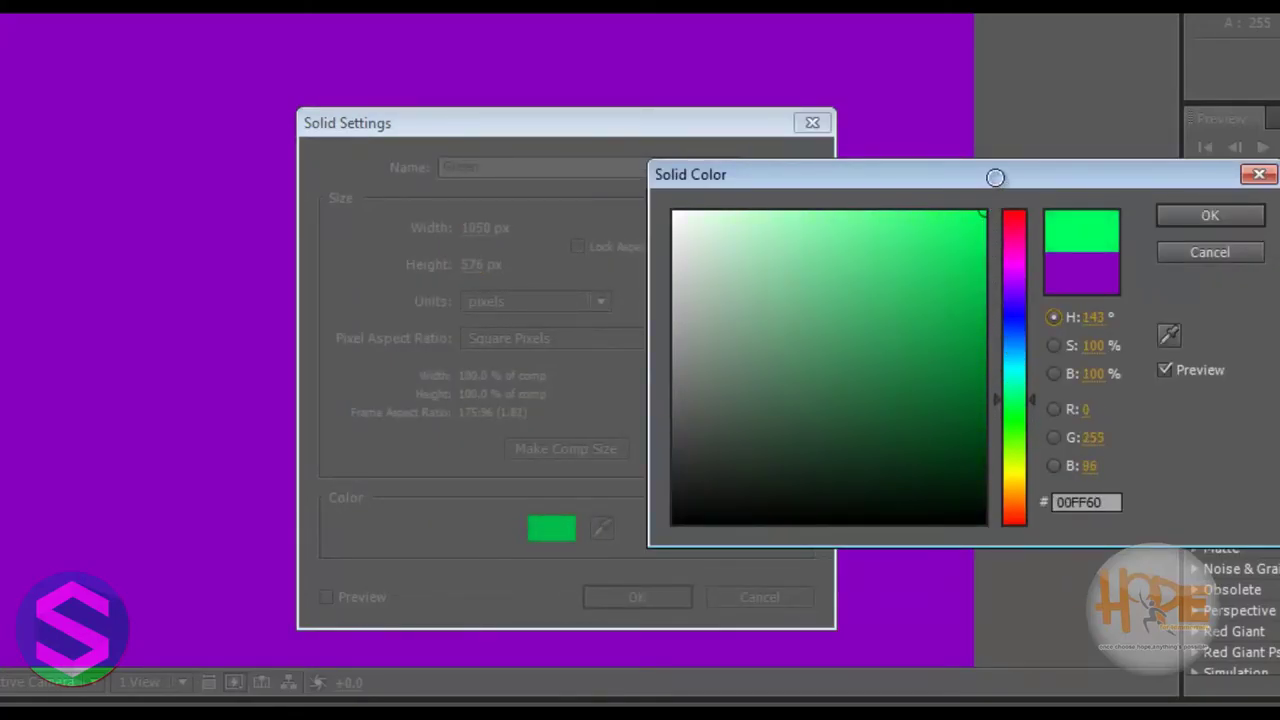
{"action": "left_click", "coordinate": [1208, 216]}
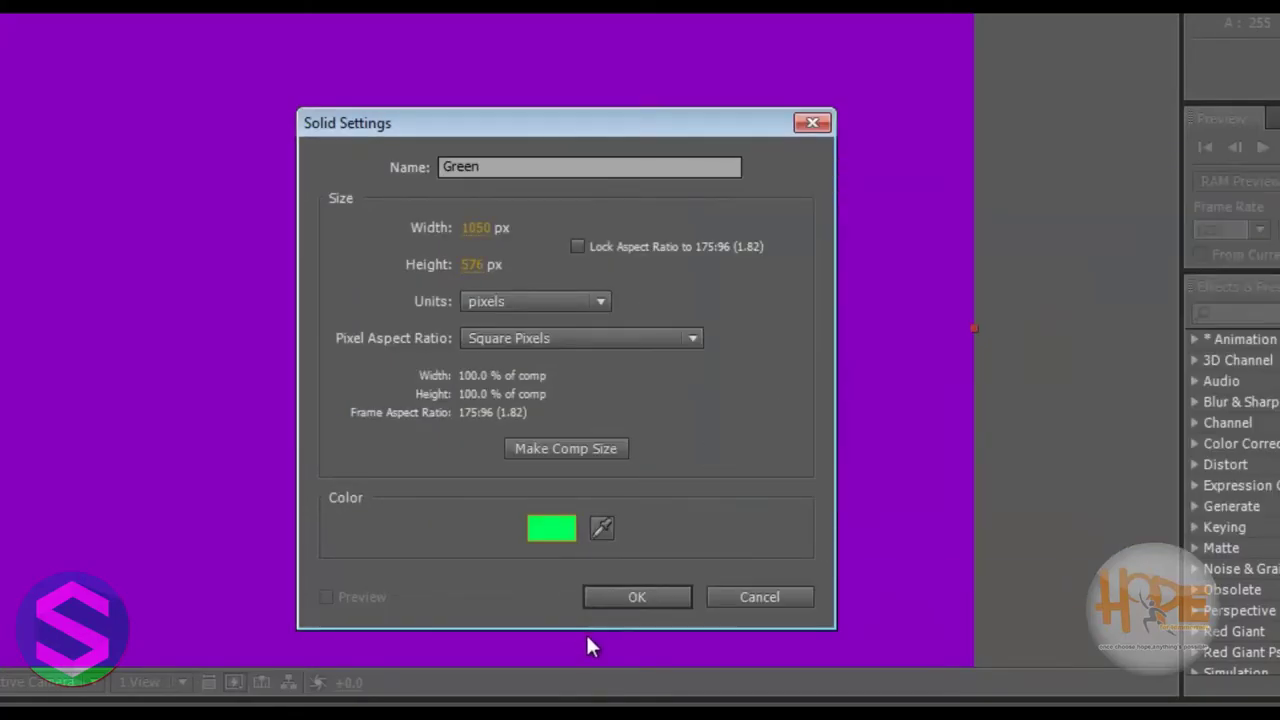
{"action": "left_click", "coordinate": [640, 597]}
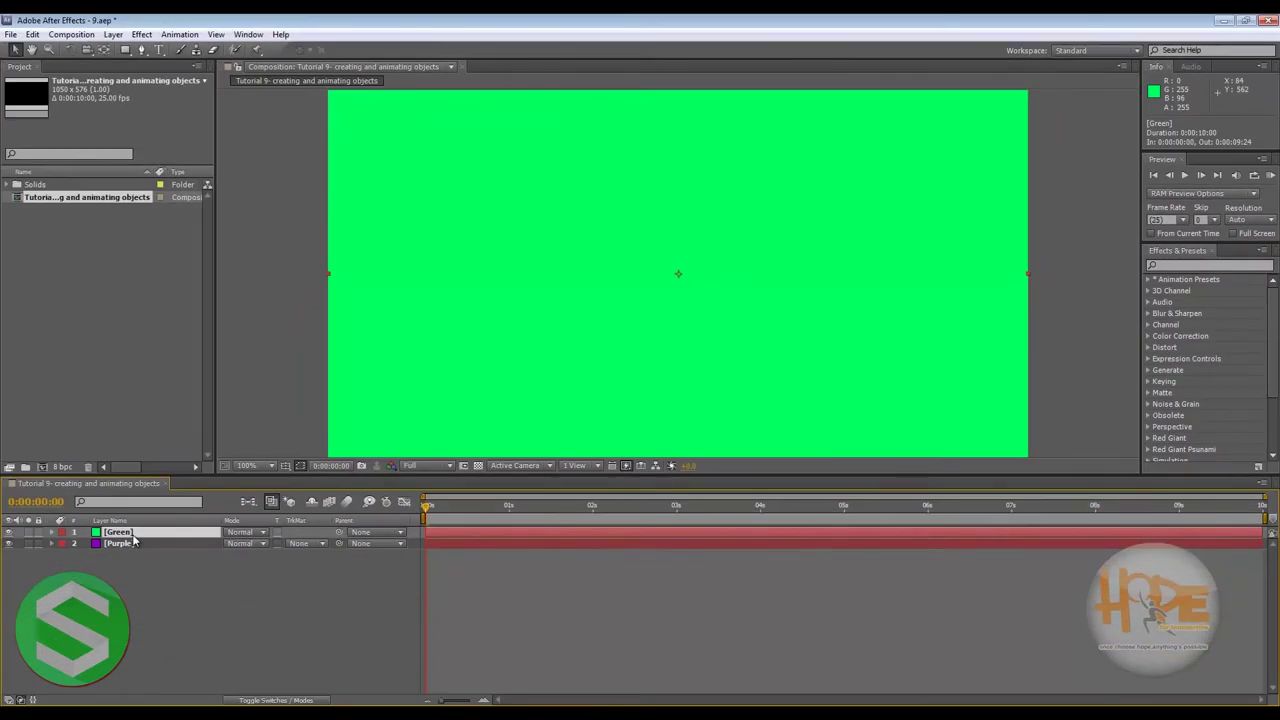
Turn off the Green layer's visibility switch to reveal the purple solid.
{"action": "left_click", "coordinate": [157, 583]}
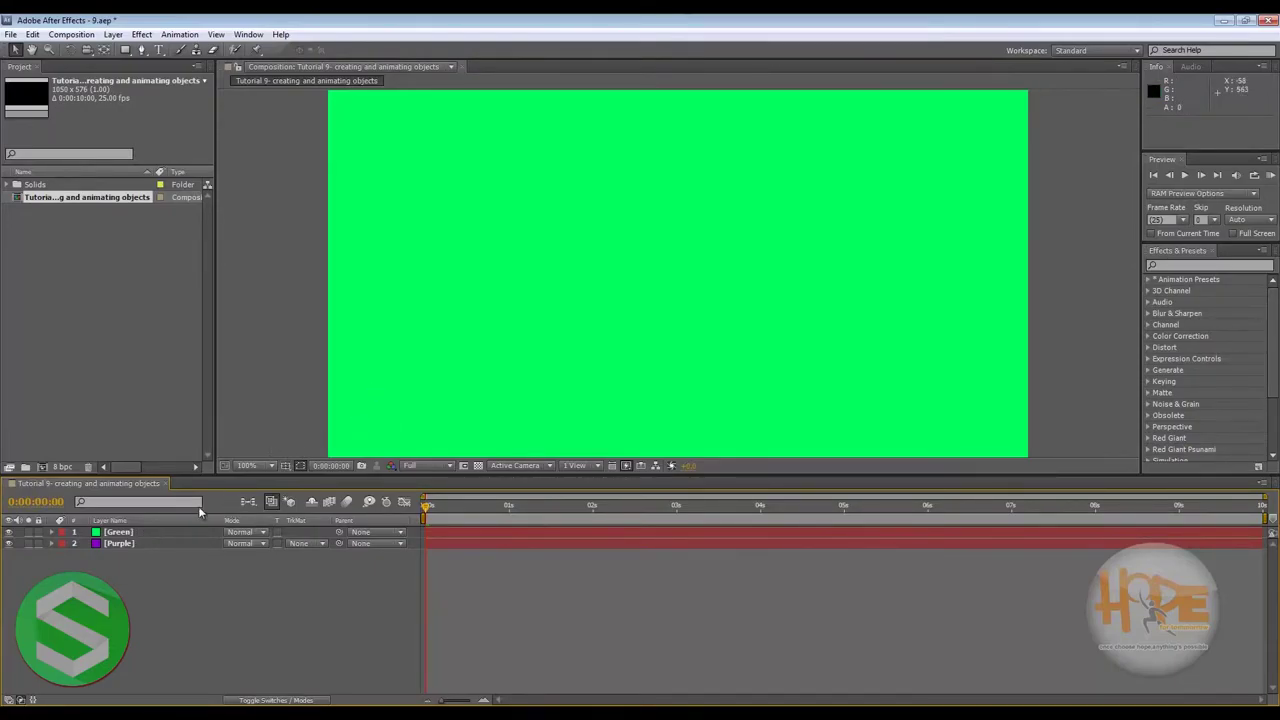
{"action": "left_click", "coordinate": [119, 546]}
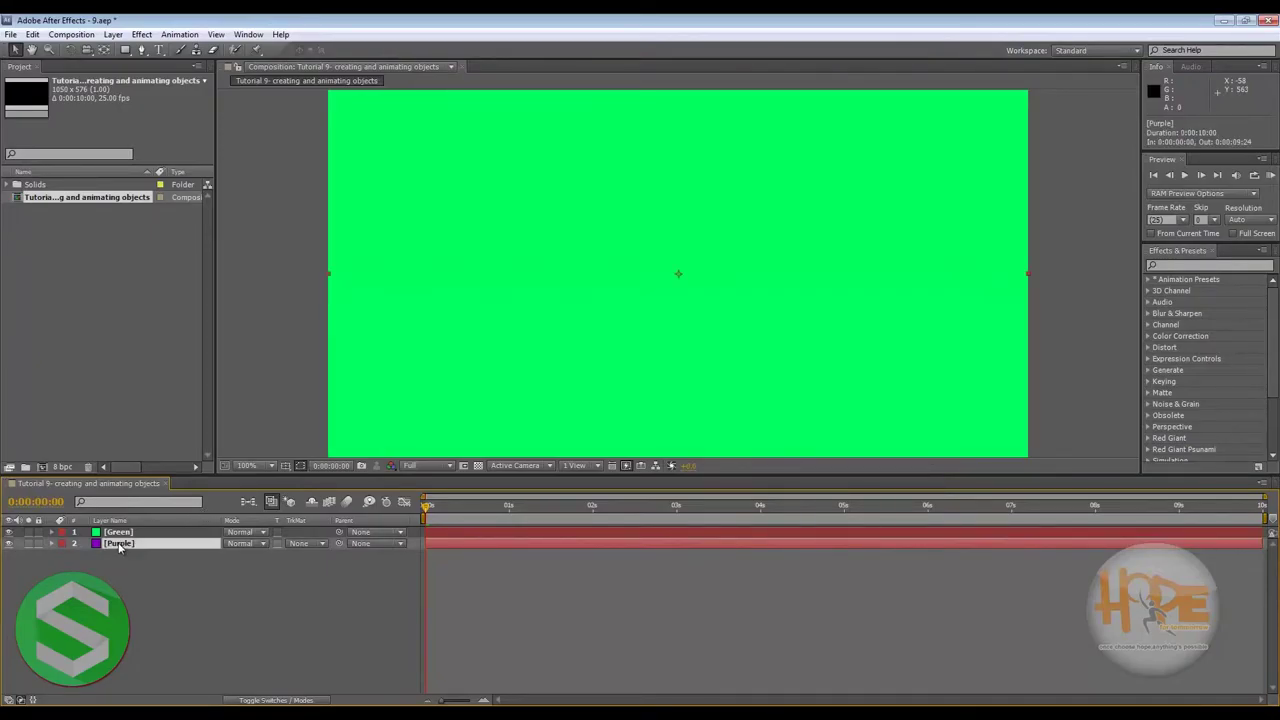
{"action": "left_click", "coordinate": [130, 533]}
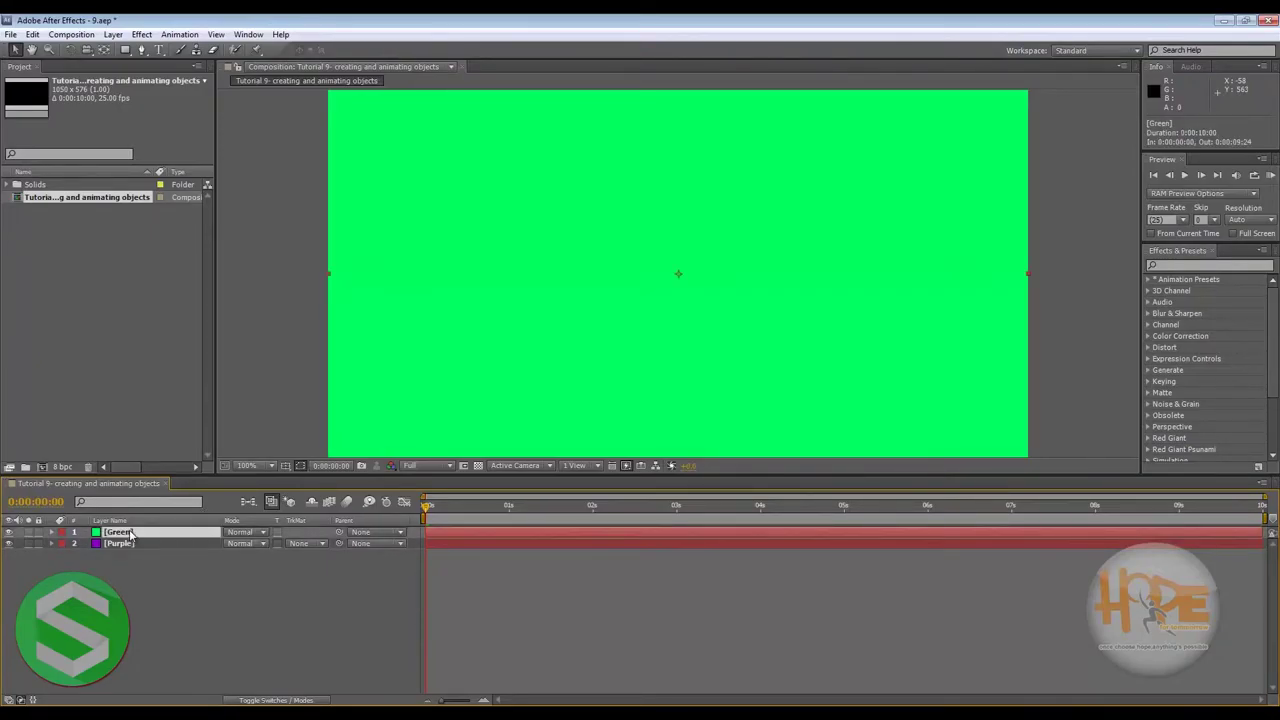
{"action": "left_click", "coordinate": [134, 535], "text": "ctrl"}
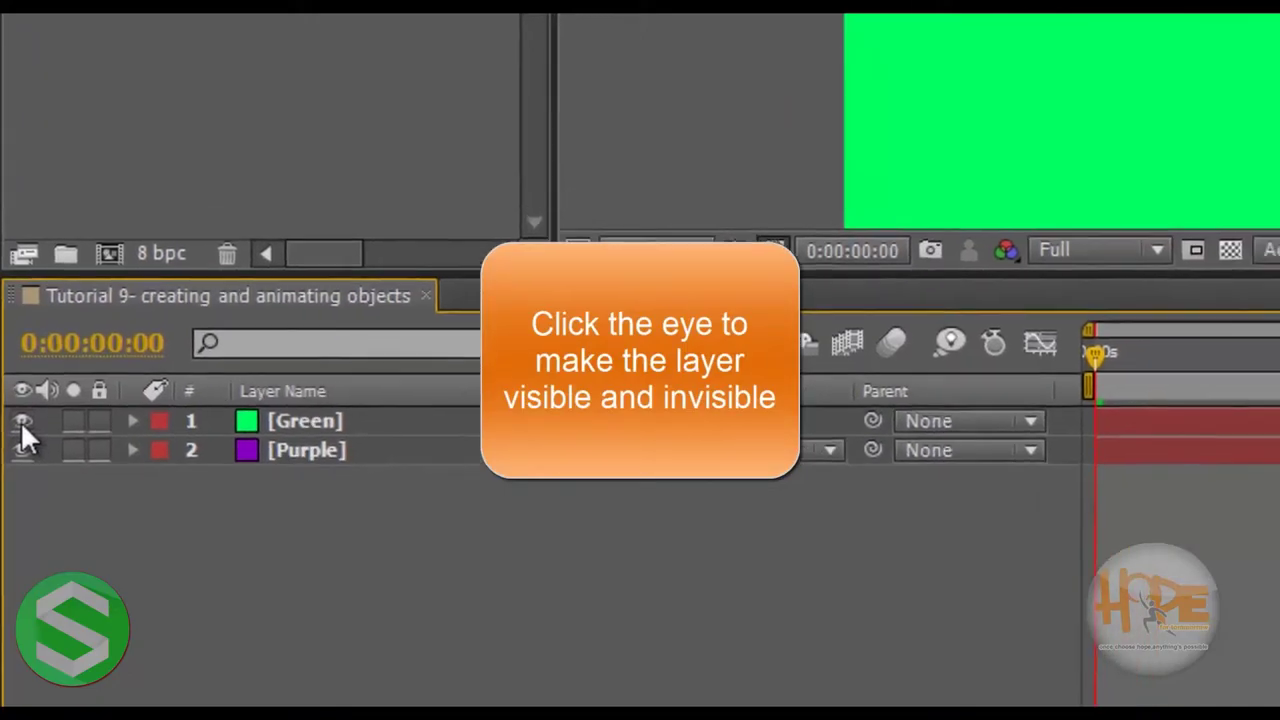
{"action": "left_click", "coordinate": [24, 404]}
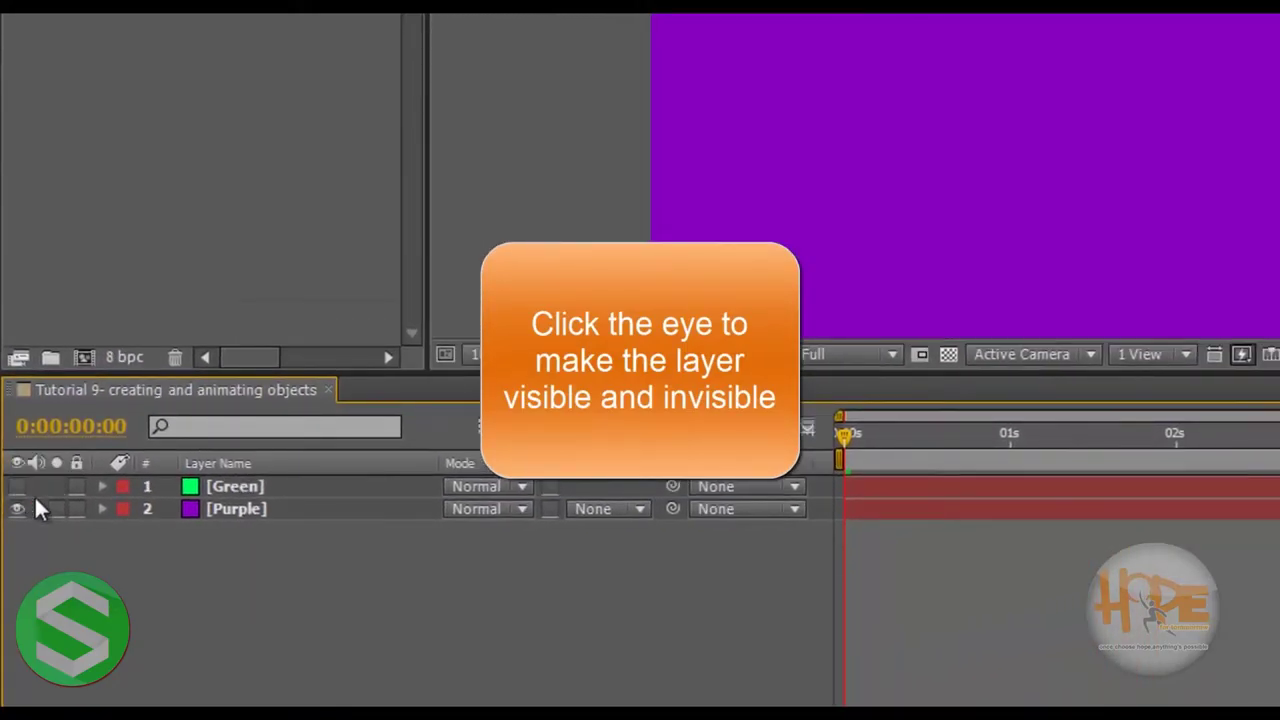
{"action": "left_click", "coordinate": [233, 485]}
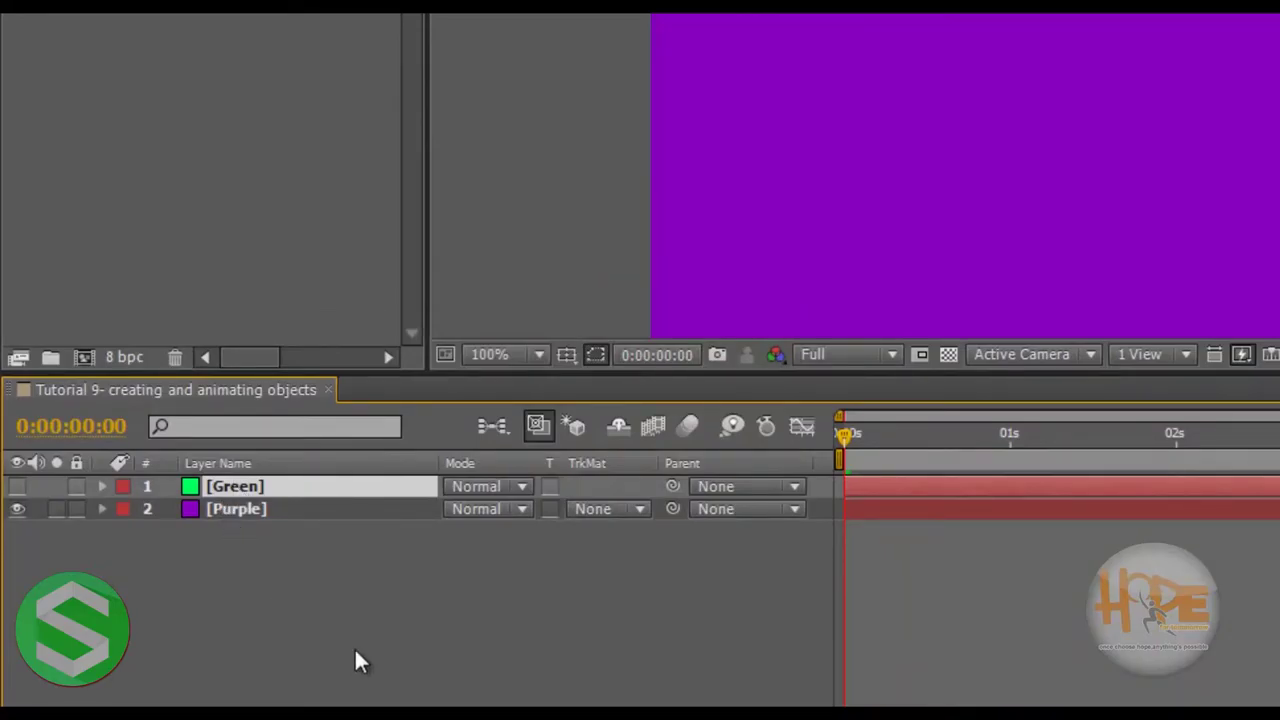
{"action": "left_click", "coordinate": [355, 647]}
Scale the Purple solid down to 20%.
{"action": "left_click", "coordinate": [230, 511]}
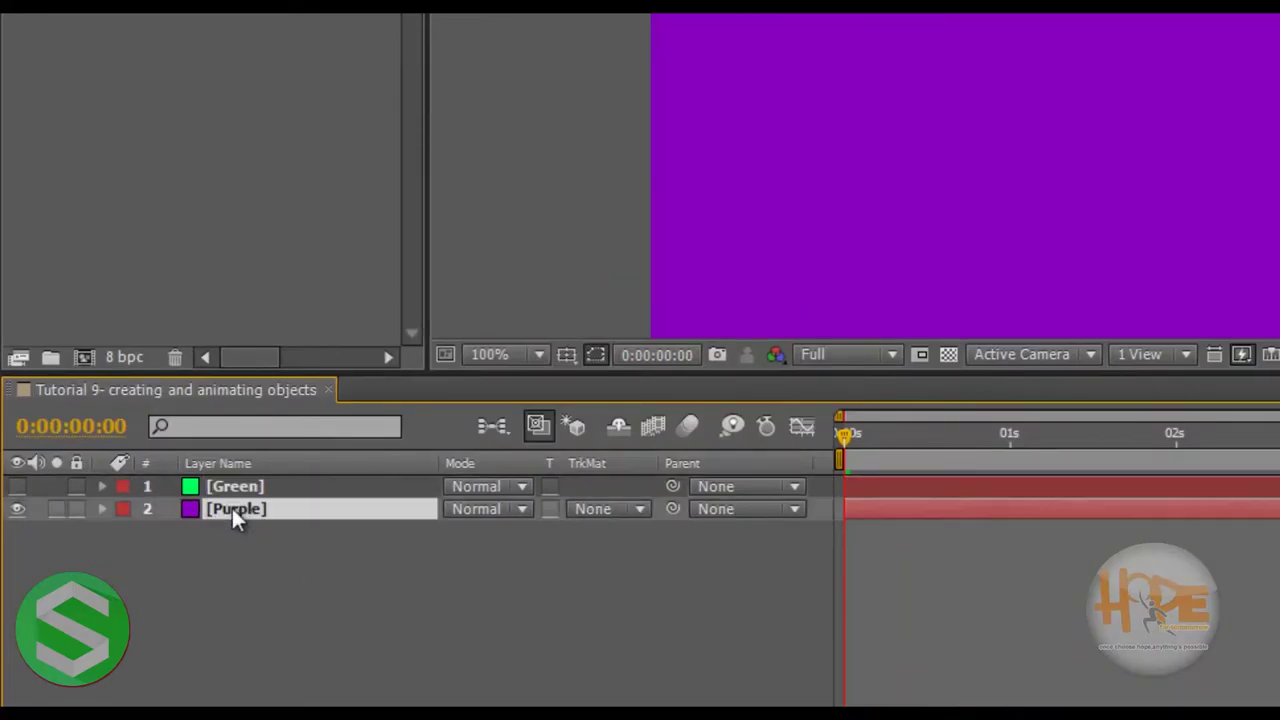
{"action": "key", "text": "p"}
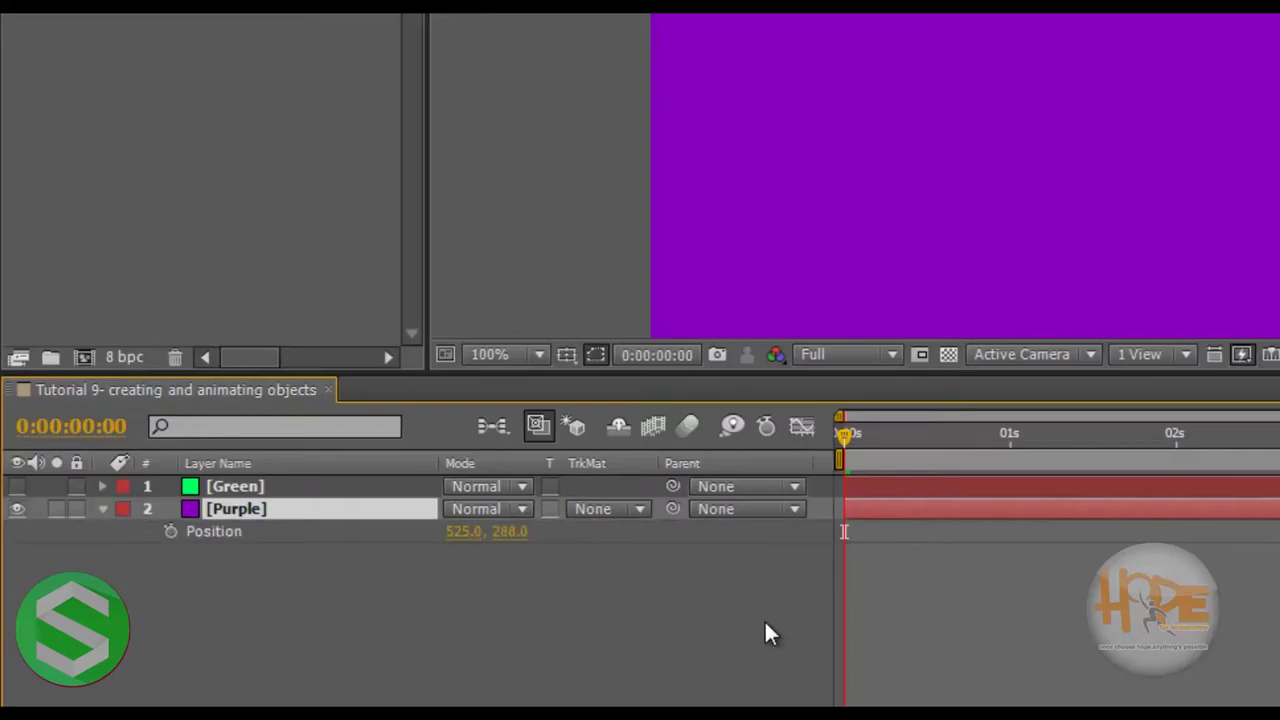
{"action": "key", "text": "s"}
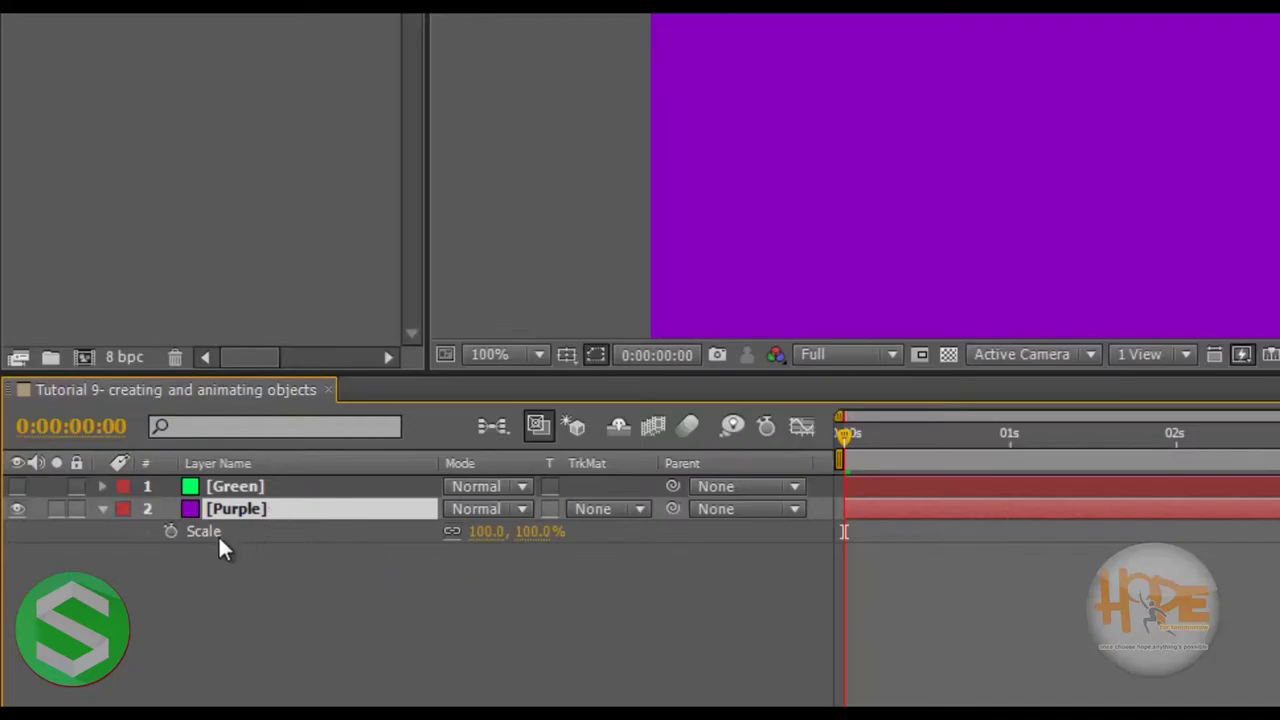
{"action": "left_click", "coordinate": [535, 533]}
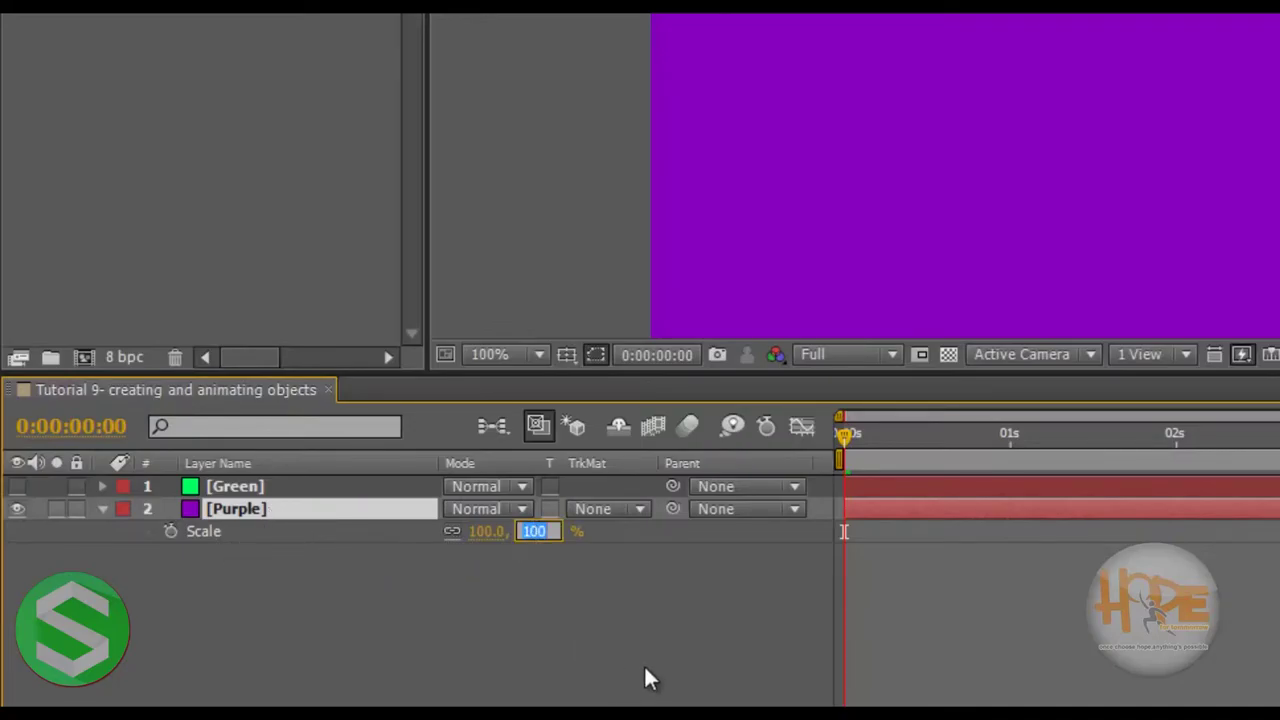
{"action": "type", "text": "20"}
{"action": "left_click", "coordinate": [620, 664]}
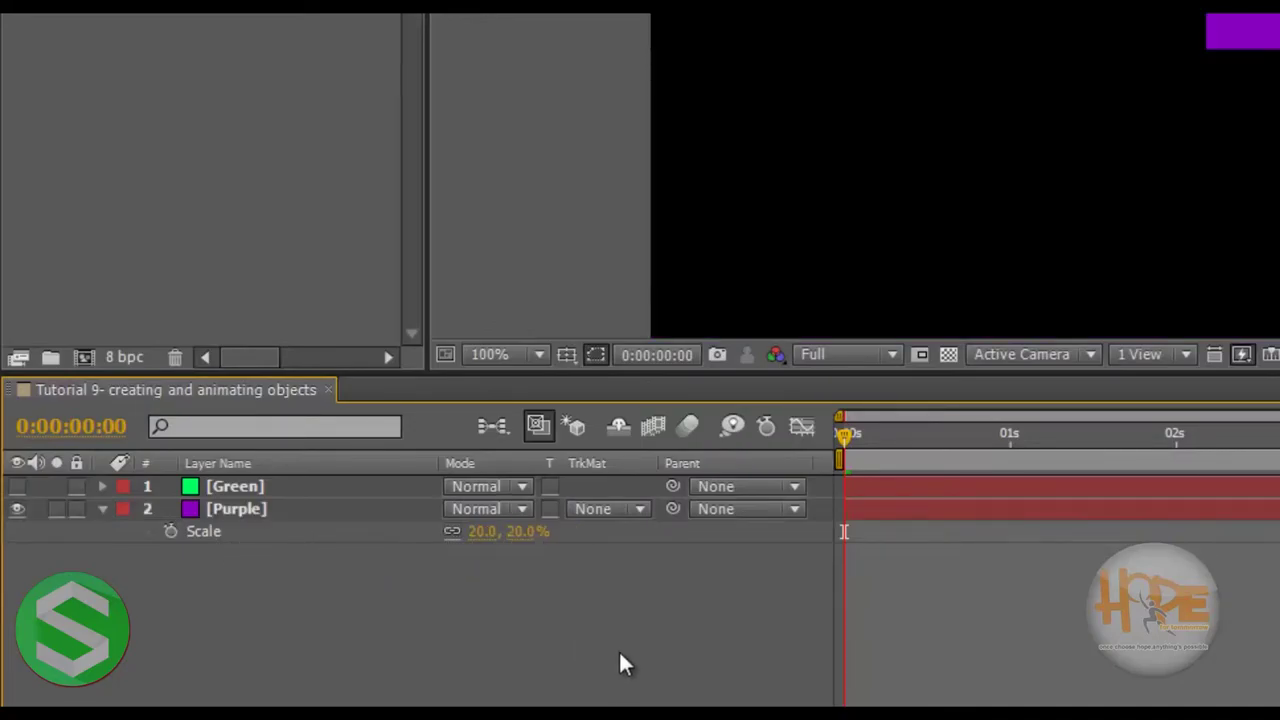
Show only the Purple layer's Position property (525.0, 288.0) in the timeline.
{"action": "left_click", "coordinate": [259, 510]}
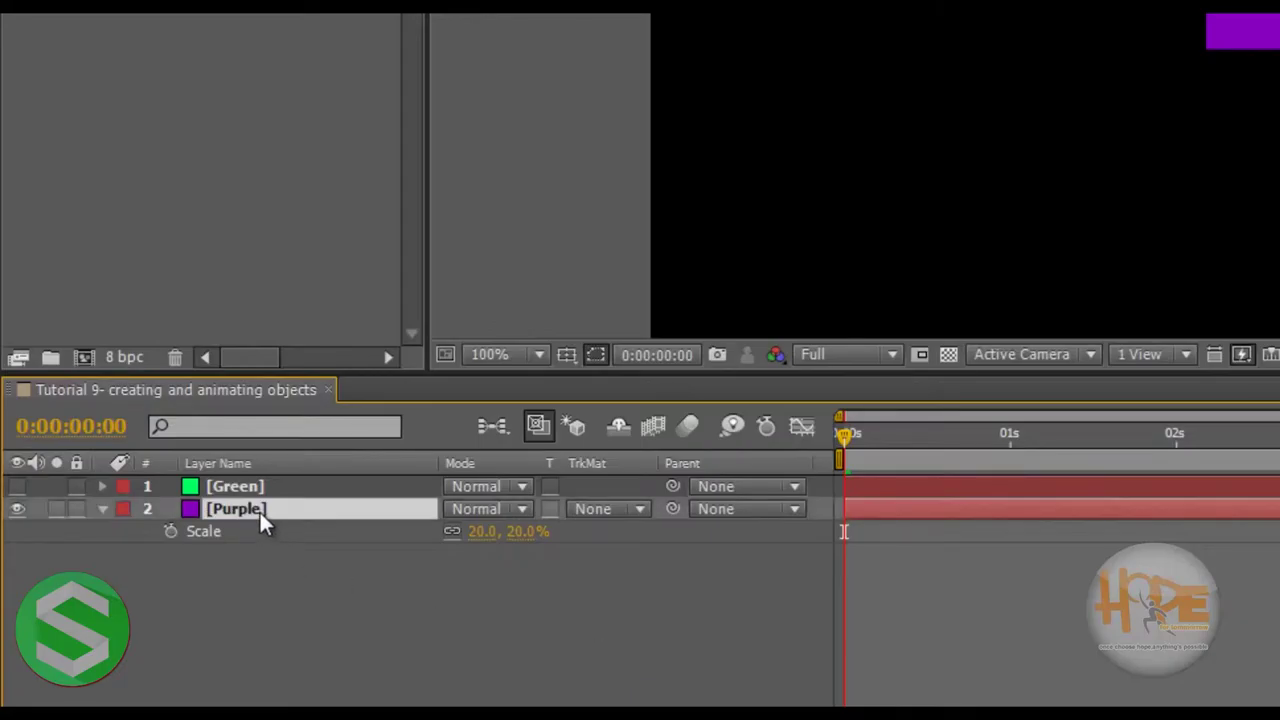
{"action": "key", "text": "p"}
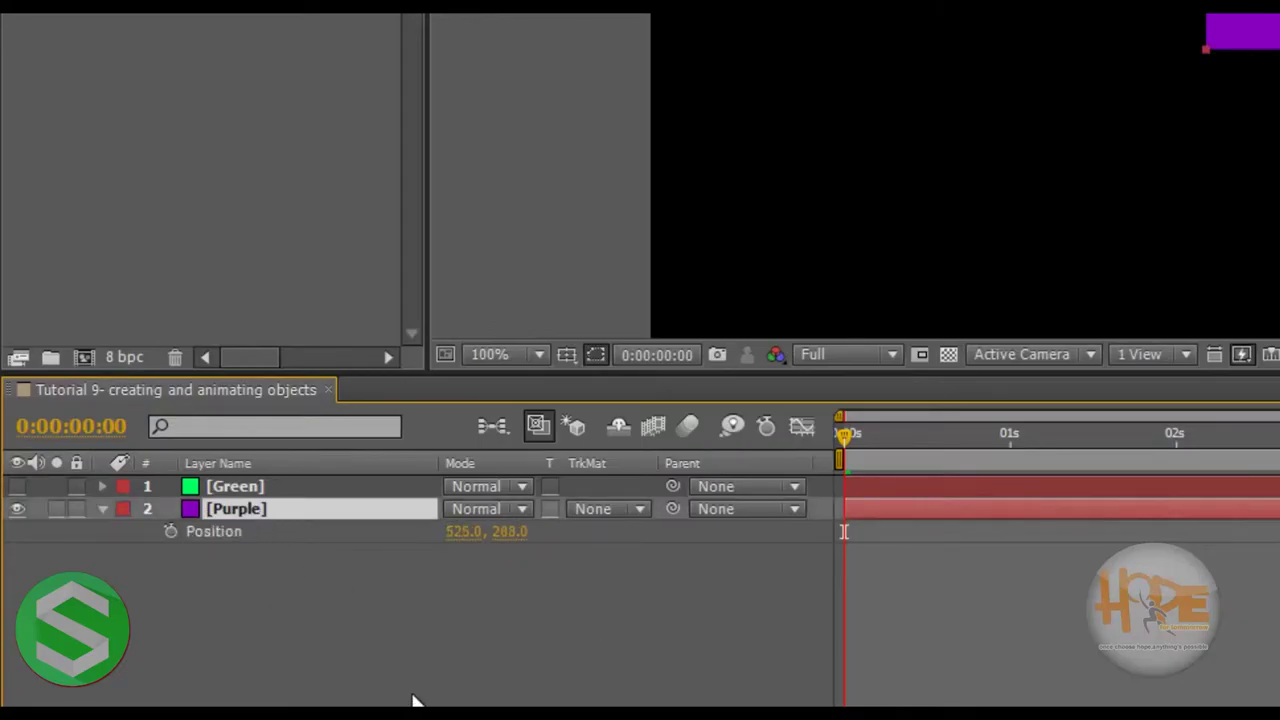
{"action": "left_click", "coordinate": [412, 699]}
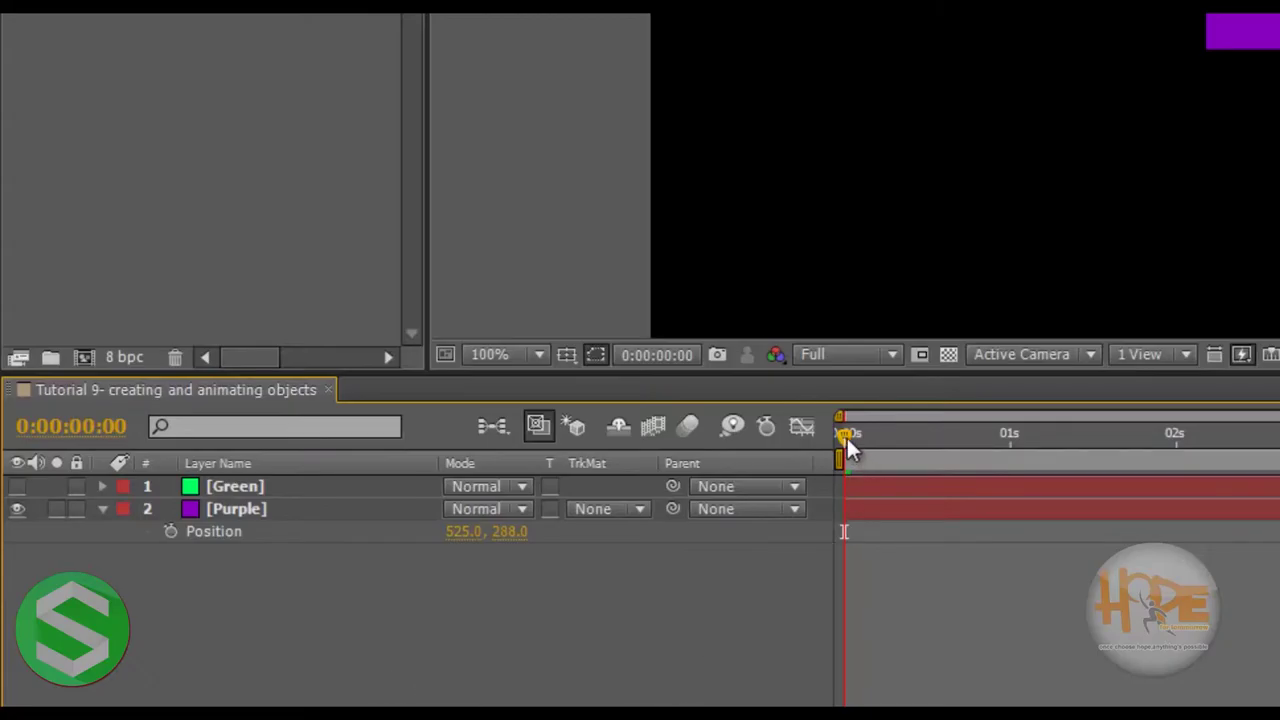
Set a Position keyframe for the Purple layer at 0 s, holding 525.0, 288.0.
{"action": "left_click_drag", "start_coordinate": [846, 437], "coordinate": [812, 444]}
{"action": "left_click", "coordinate": [235, 512]}
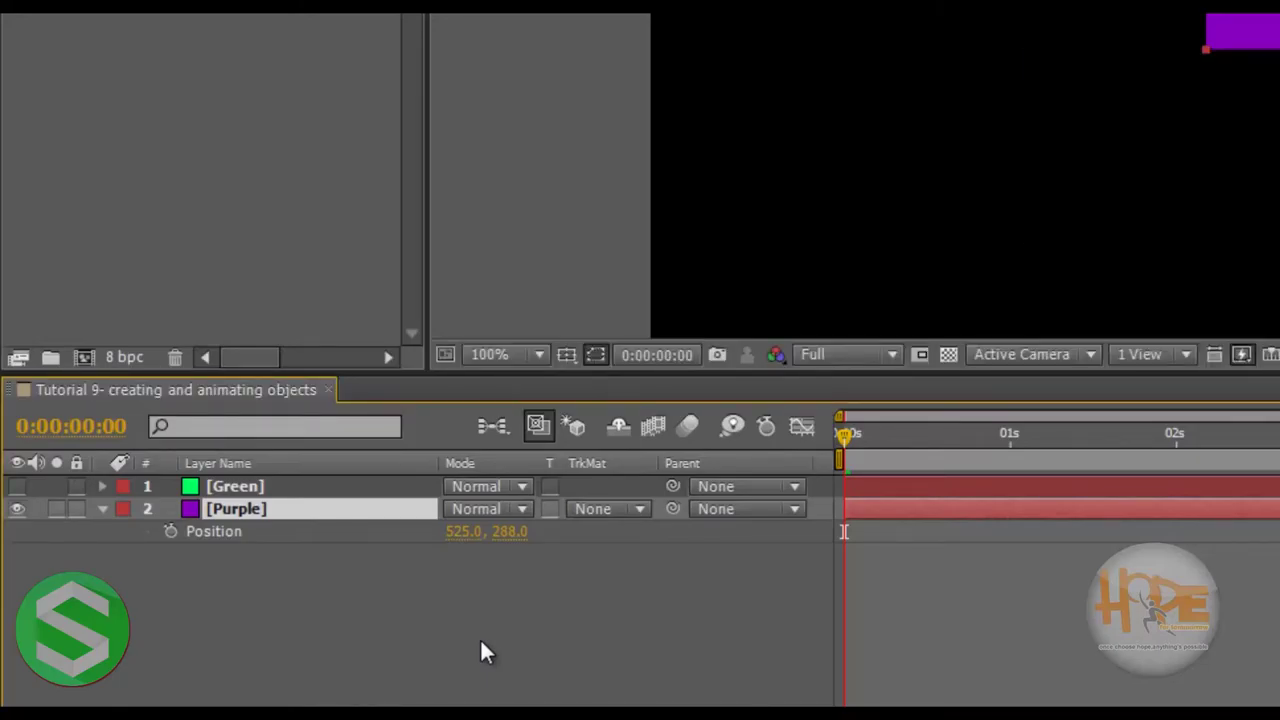
{"action": "left_click", "coordinate": [169, 531]}
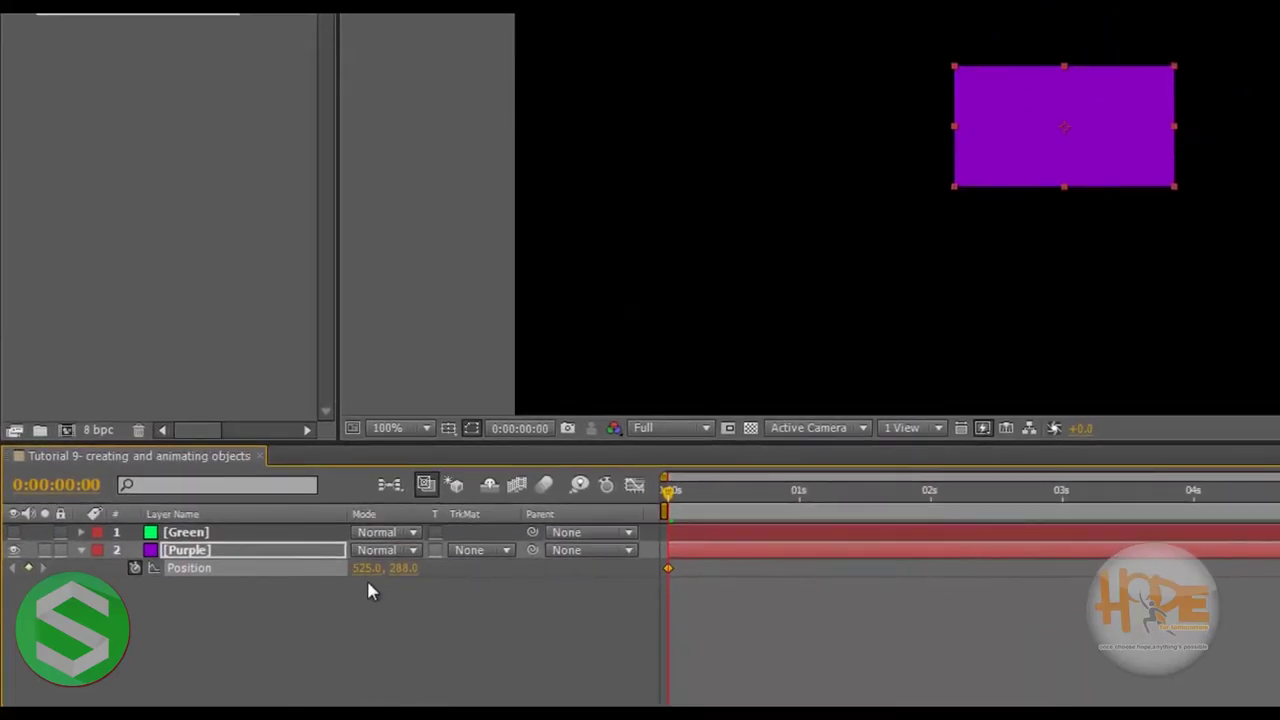
Start the purple solid at 193, 431 and move it to 862, 128 at 2 s.
{"action": "left_click_drag", "start_coordinate": [365, 580], "coordinate": [541, 578]}
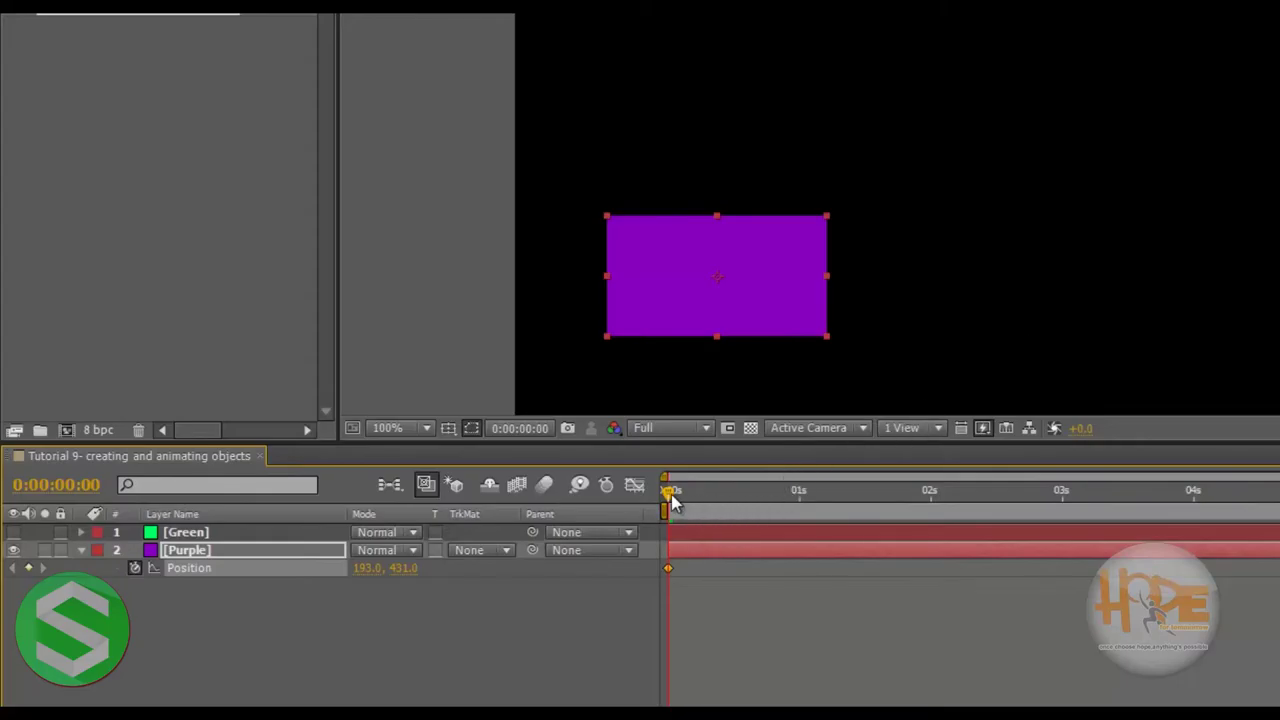
{"action": "left_click_drag", "start_coordinate": [668, 497], "coordinate": [932, 524]}
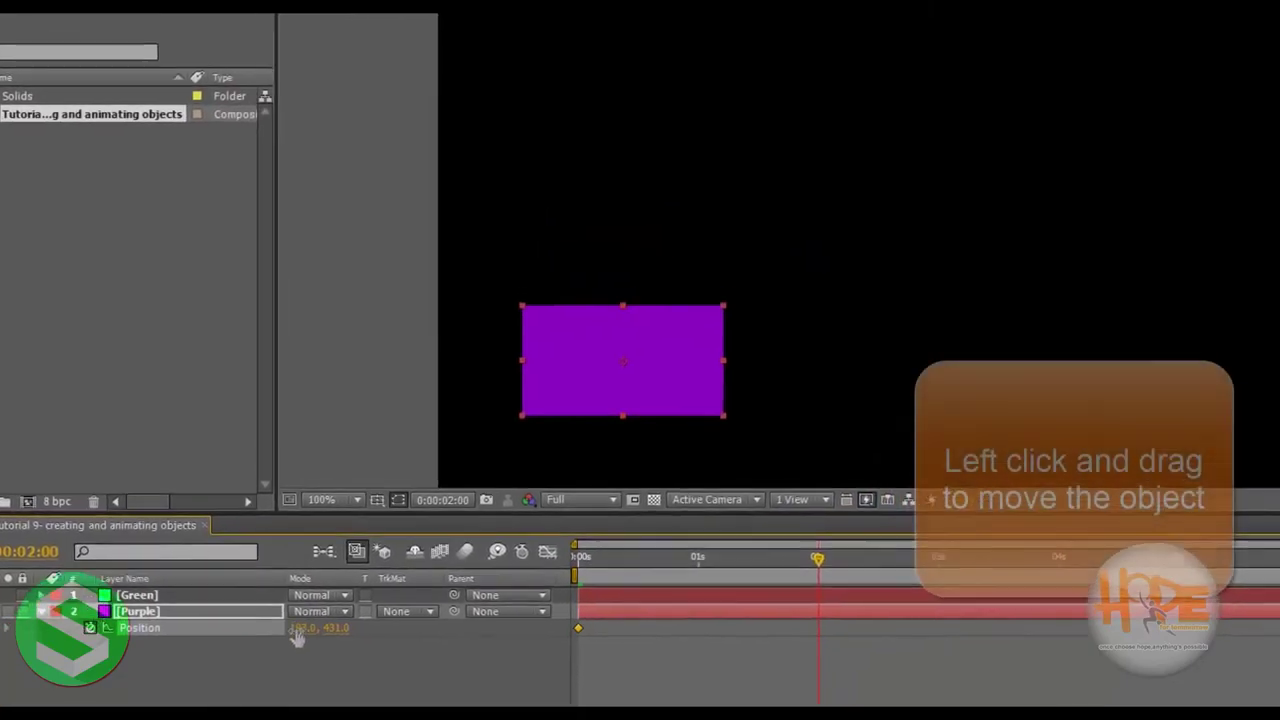
{"action": "left_click_drag", "start_coordinate": [717, 275], "coordinate": [1279, 275]}
{"action": "left_click_drag", "start_coordinate": [1075, 445], "coordinate": [1110, 181]}
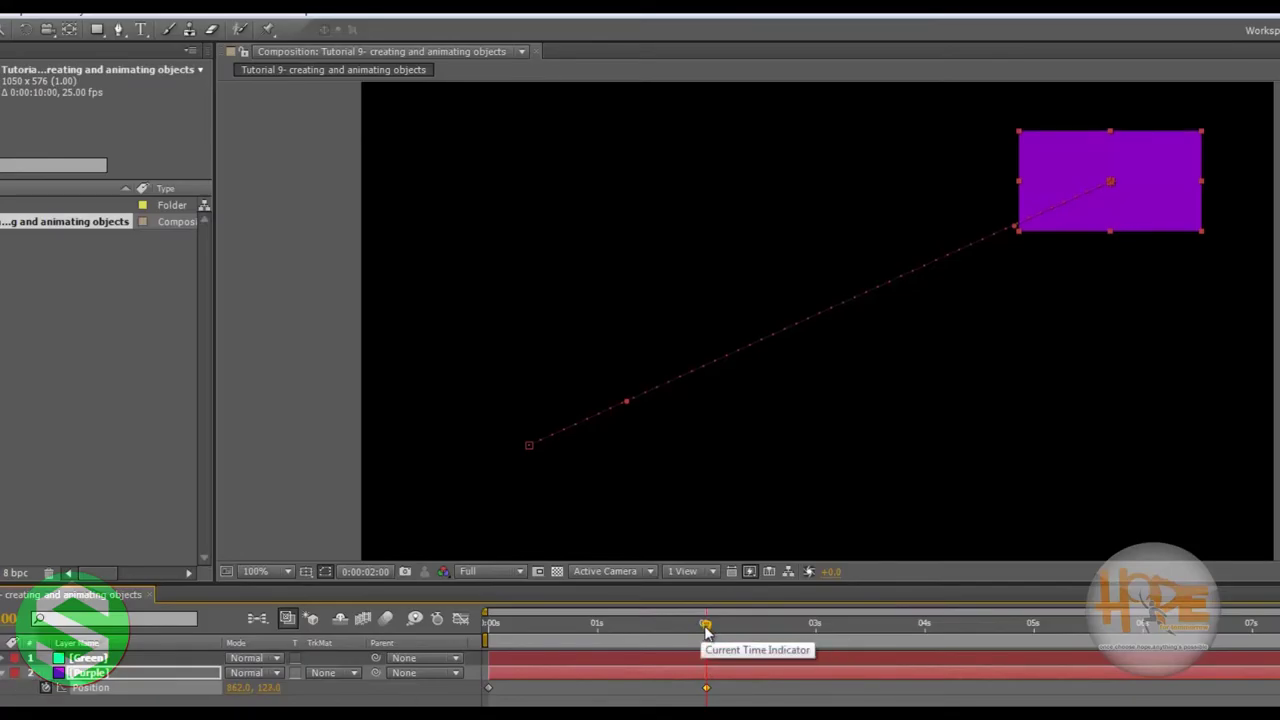
Trim the work area to about 2 seconds and preview the diagonal slide.
{"action": "left_click_drag", "start_coordinate": [705, 627], "coordinate": [619, 660]}
{"action": "left_click_drag", "start_coordinate": [700, 660], "coordinate": [490, 663]}
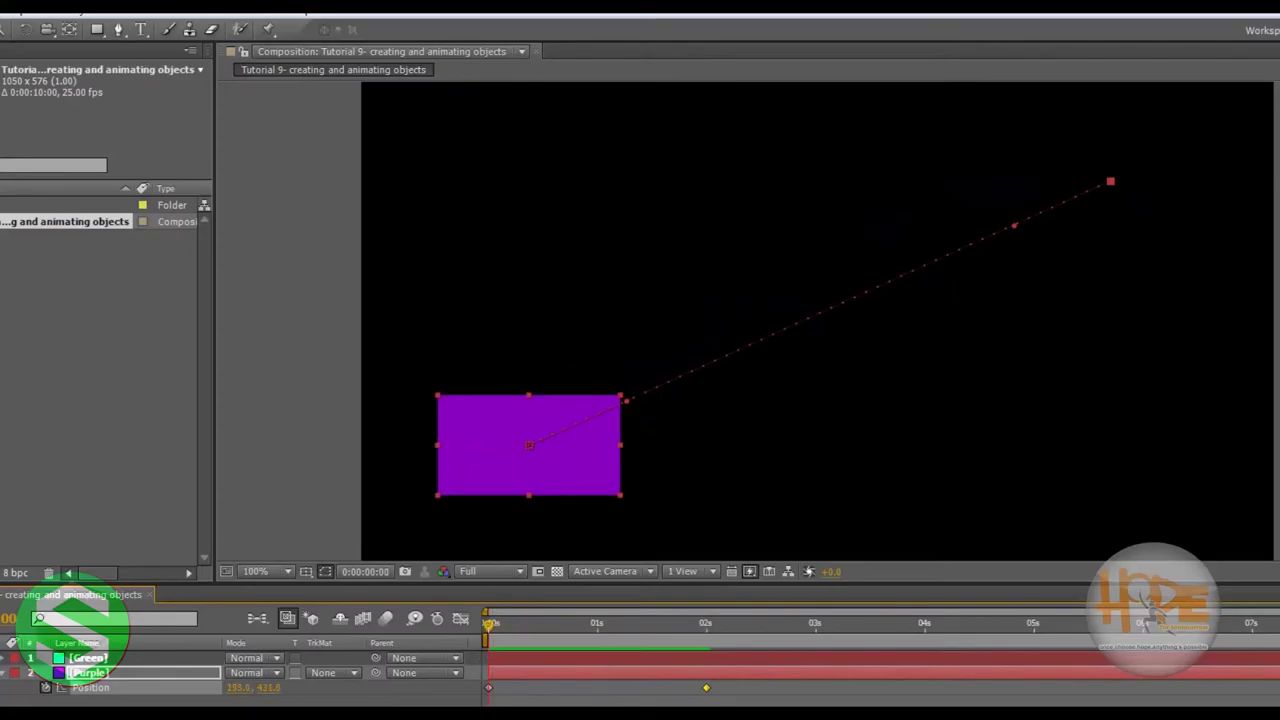
{"action": "left_click_drag", "start_coordinate": [1275, 637], "coordinate": [740, 637]}
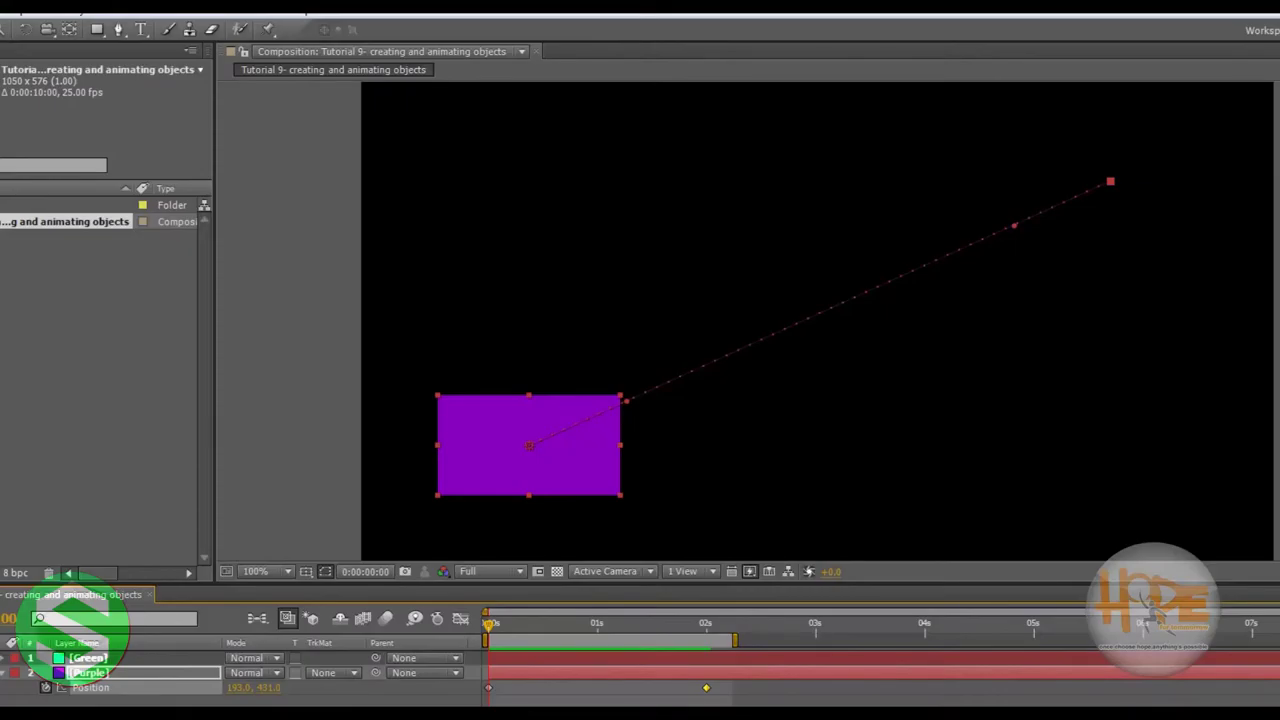
{"action": "key", "text": "space"}
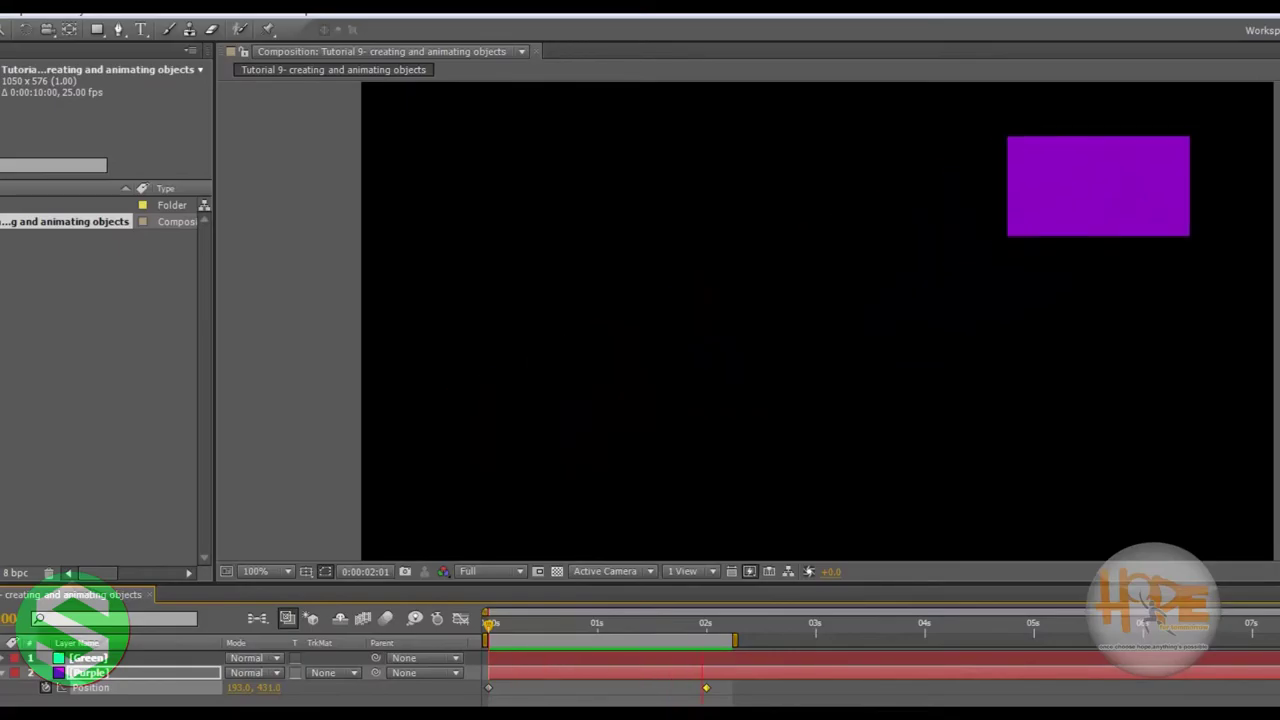
{"action": "key", "text": "space"}
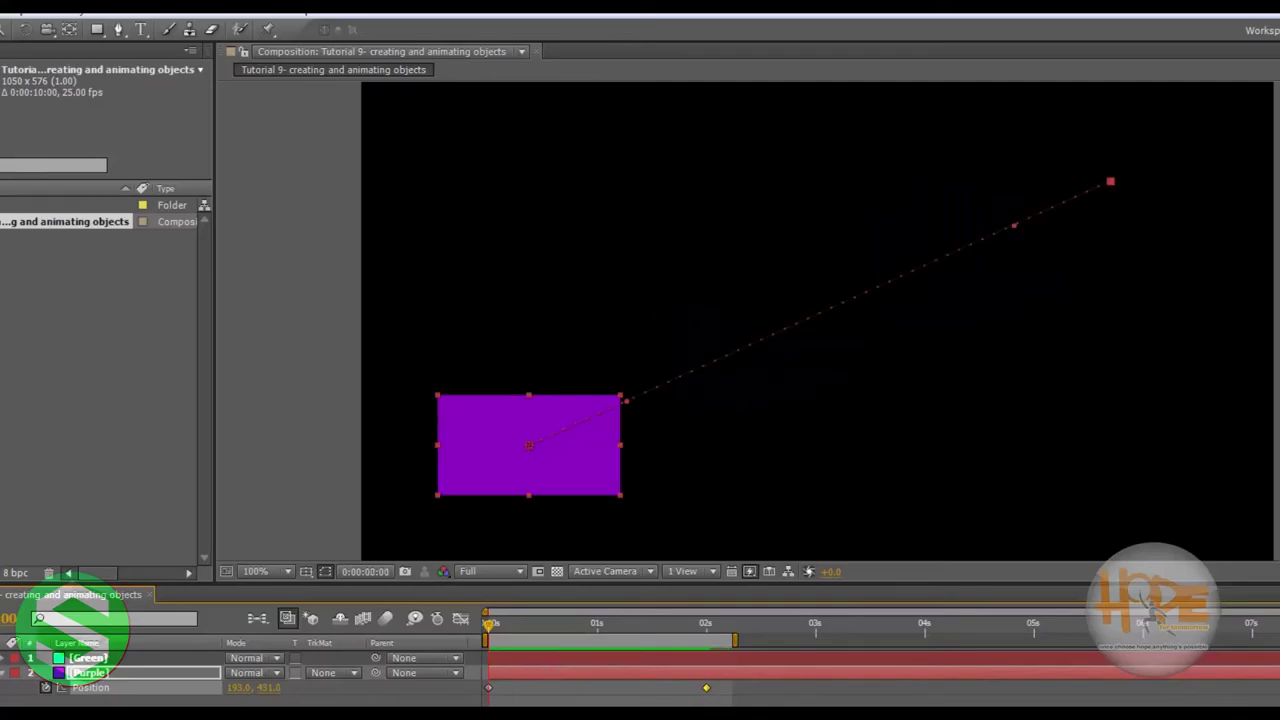
Replay the slide preview and deselect the Purple layer.
{"action": "mouse_move", "coordinate": [489, 630]}
{"action": "left_mouse_down"}
{"action": "mouse_move", "coordinate": [712, 636]}
{"action": "mouse_move", "coordinate": [489, 648]}
{"action": "left_mouse_up"}
{"action": "key", "text": "space"}
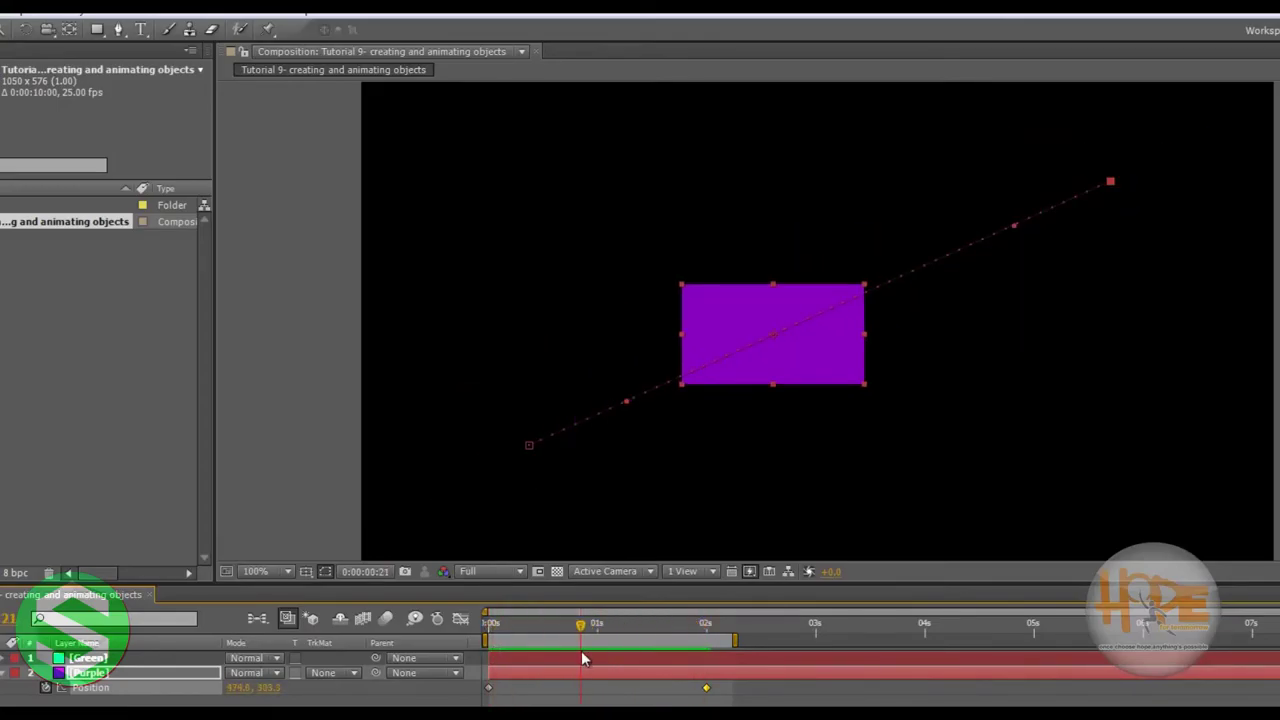
{"action": "key", "text": "space"}
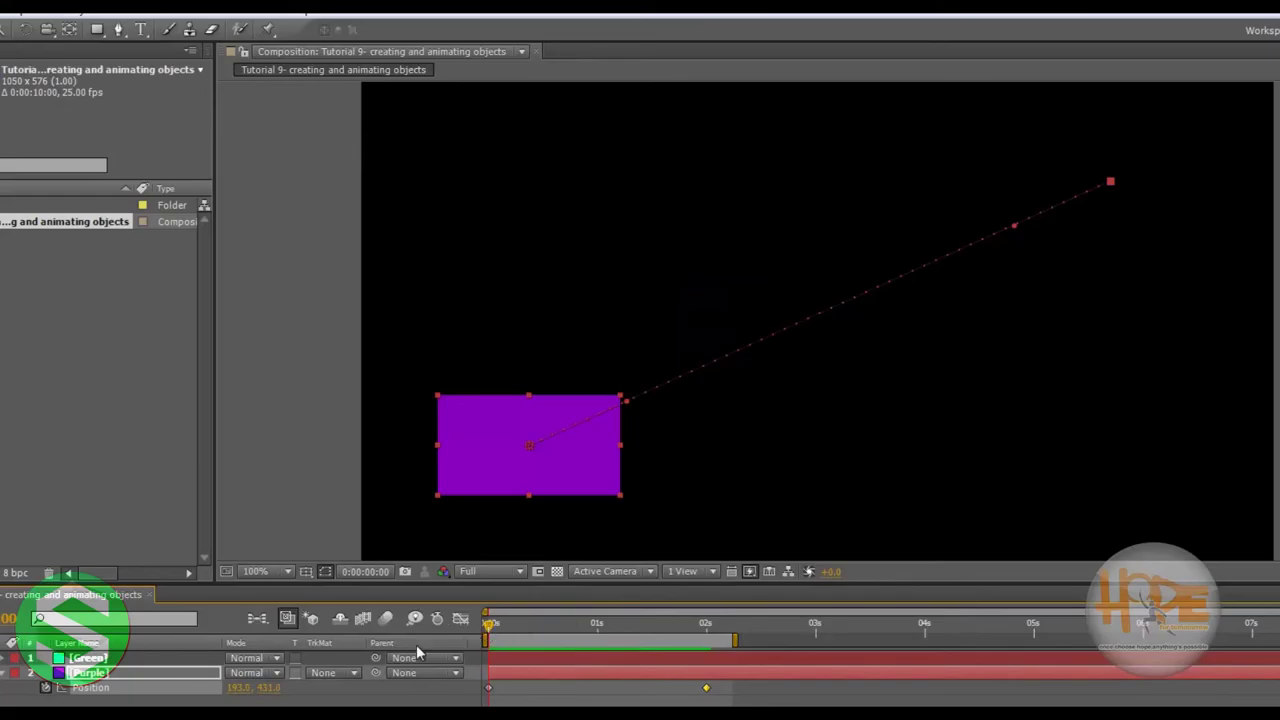
{"action": "key", "text": "F2"}
Keyframe the Purple layer's Rotation at 0x at 0 s.
{"action": "left_click", "coordinate": [90, 673]}
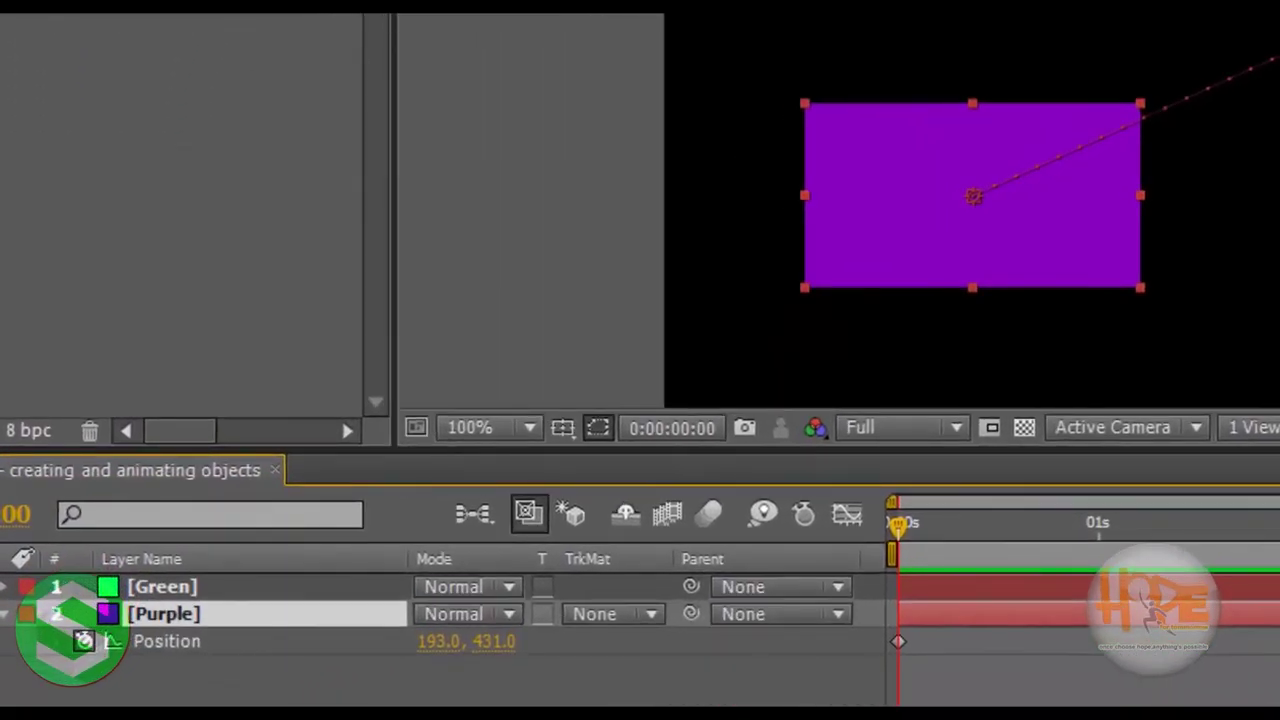
{"action": "key", "text": "shift+r"}
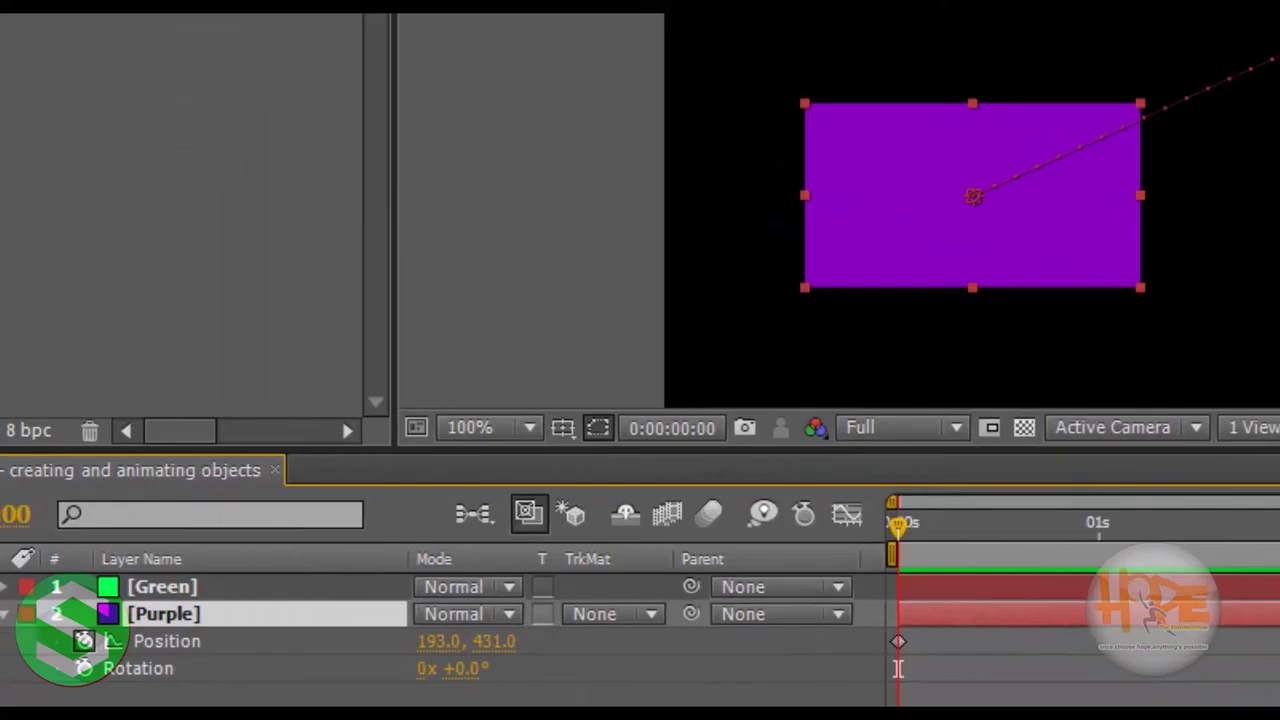
{"action": "left_click", "coordinate": [83, 668]}
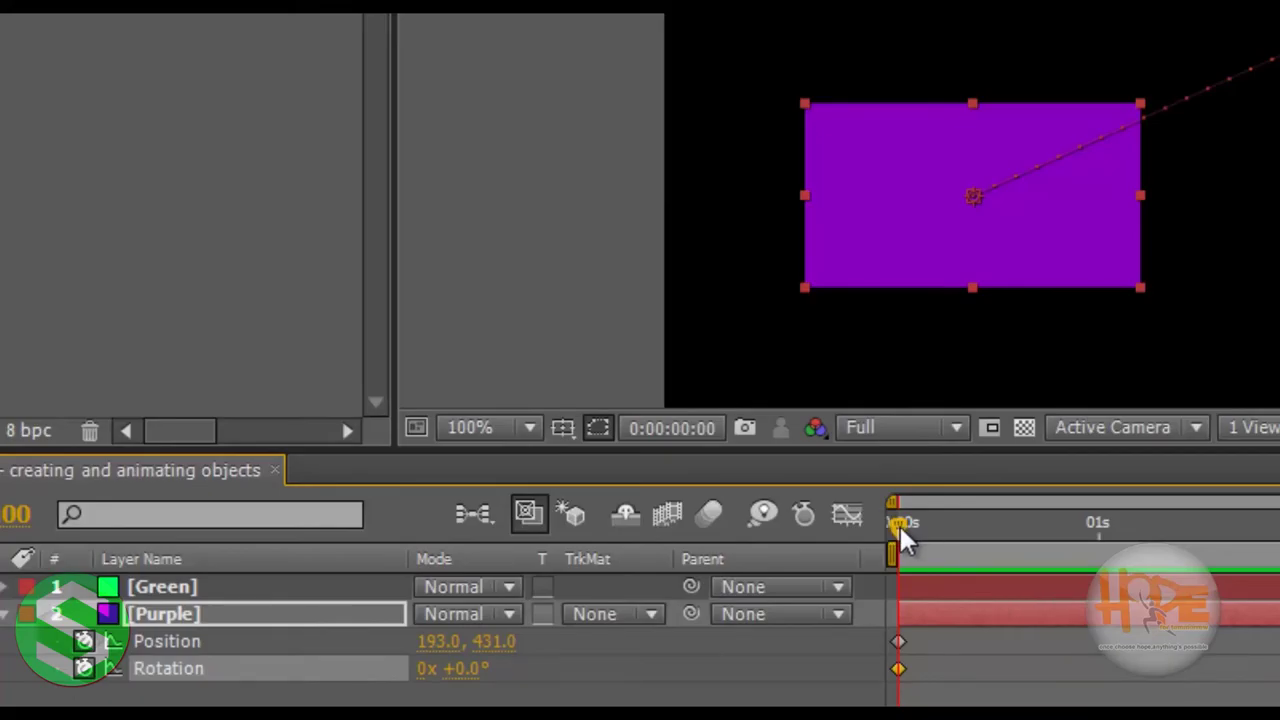
Set Rotation to 2 revolutions at 2 s, then return to the start.
{"action": "left_click_drag", "start_coordinate": [899, 523], "coordinate": [1274, 523]}
{"action": "left_click_drag", "start_coordinate": [694, 604], "coordinate": [703, 605]}
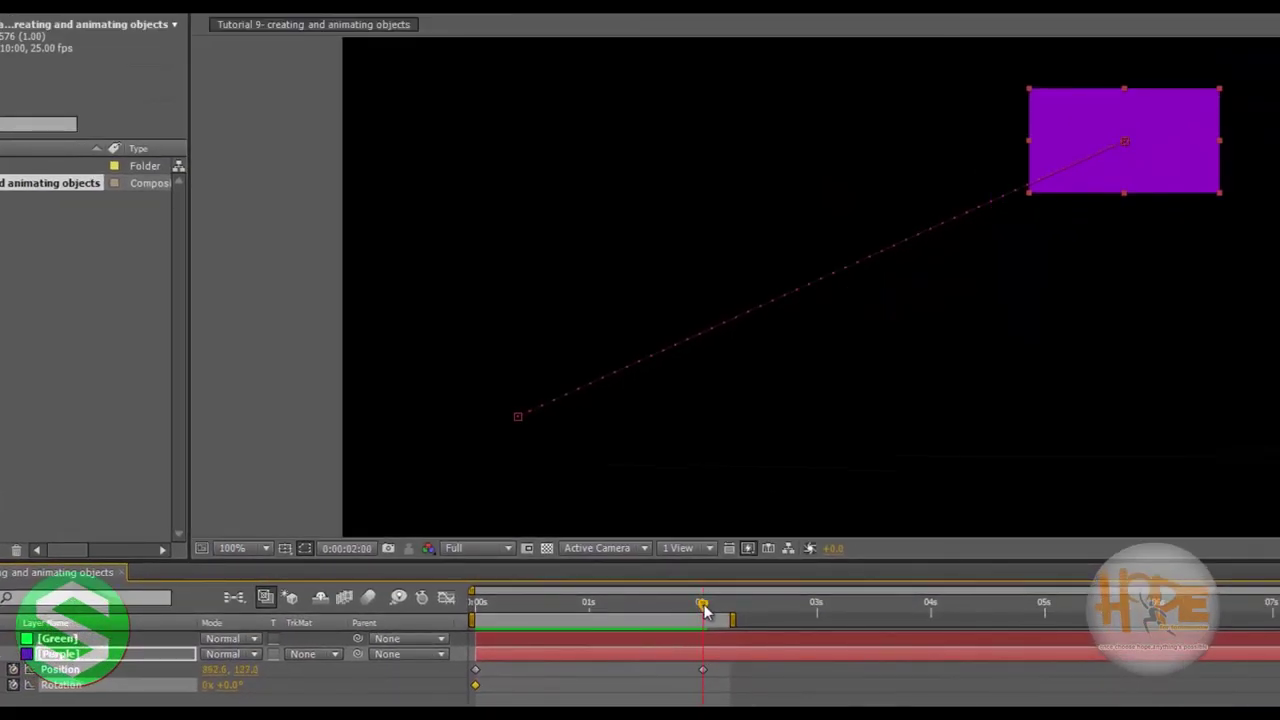
{"action": "left_click", "coordinate": [206, 686]}
{"action": "key", "text": "Return"}
{"action": "left_click", "coordinate": [206, 686]}
{"action": "type", "text": "2"}
{"action": "left_click", "coordinate": [220, 700]}
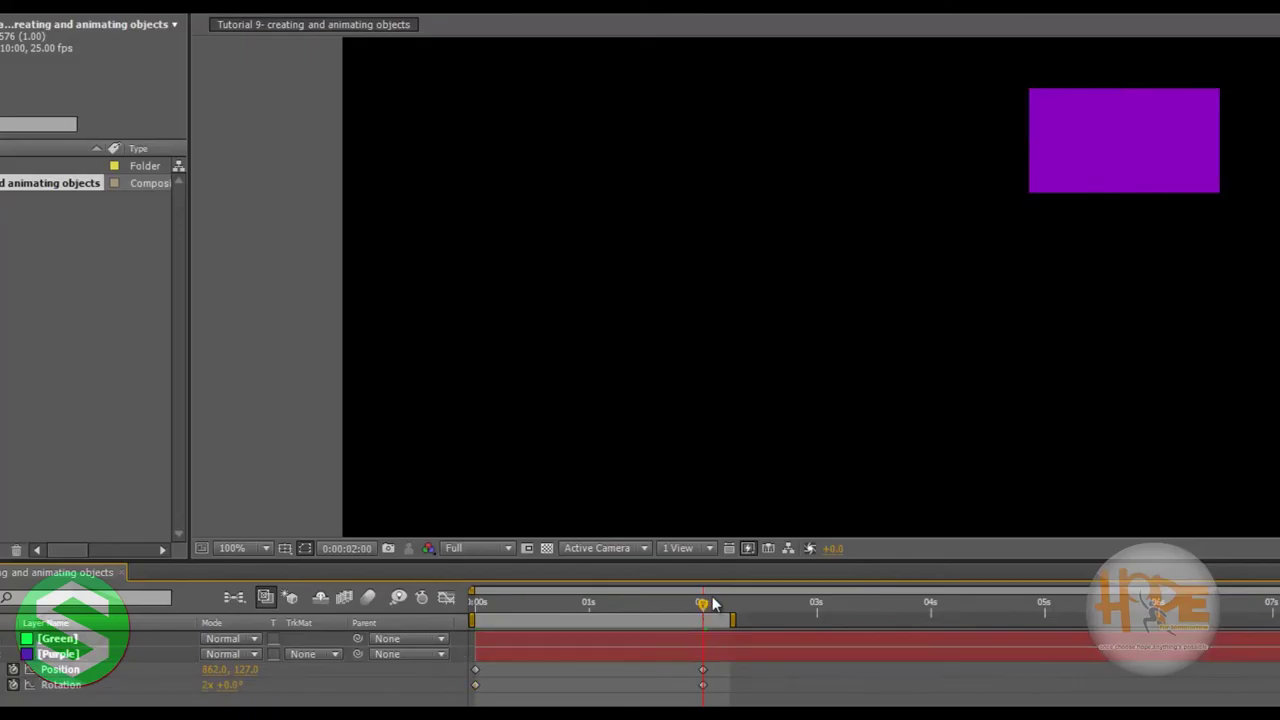
{"action": "key", "text": "Home"}
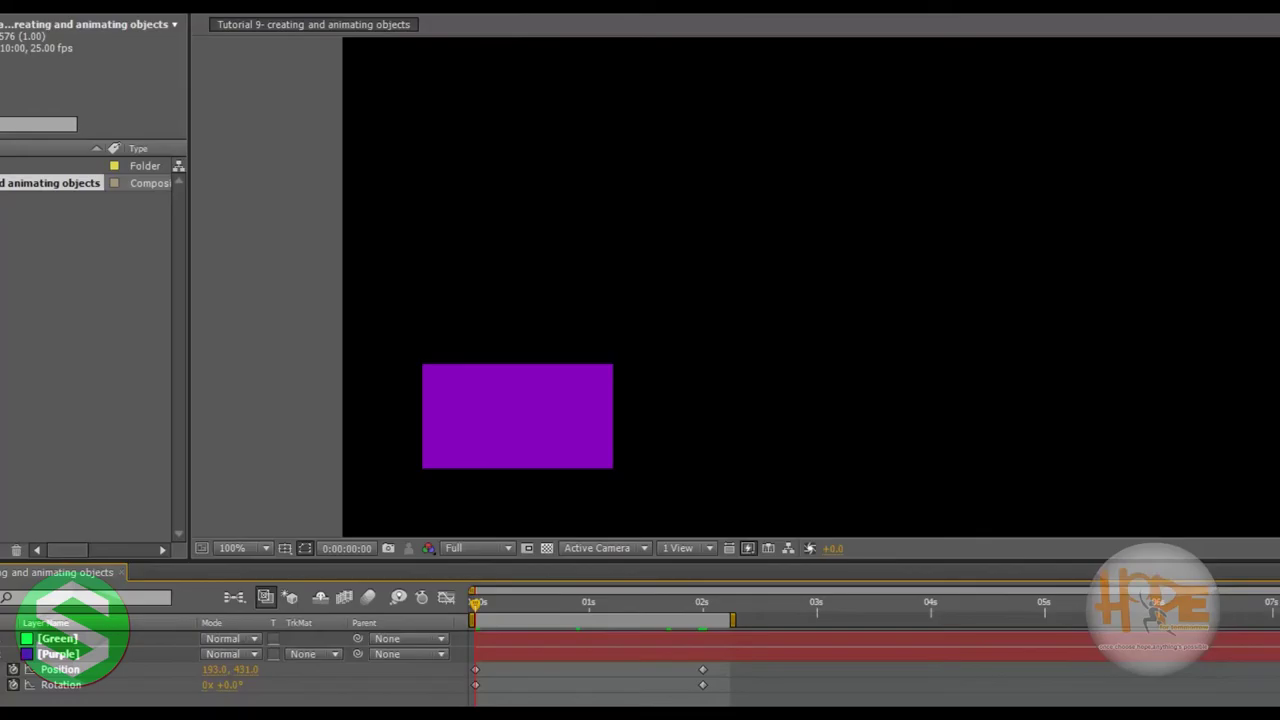
{"action": "key", "text": "space"}
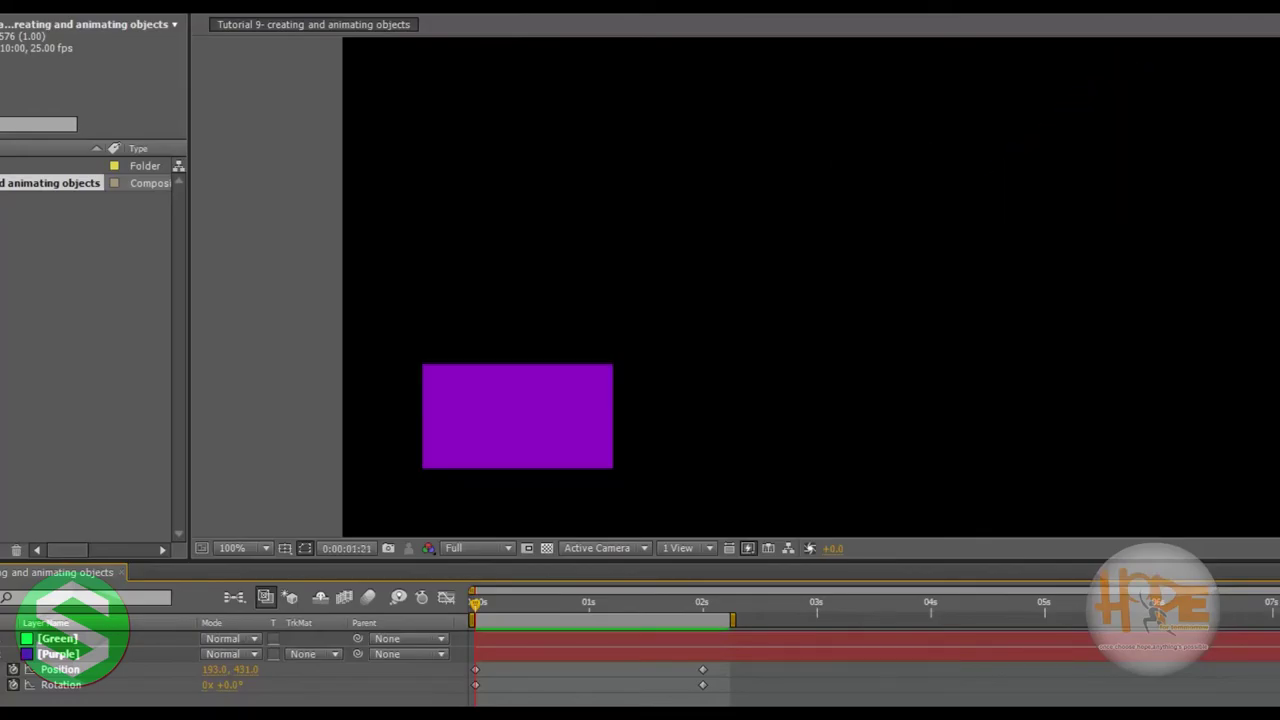